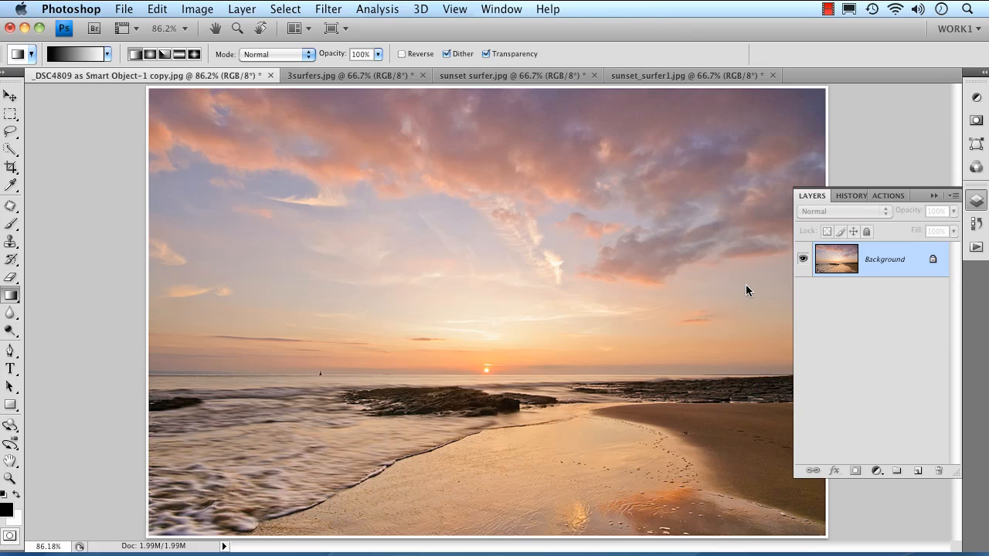
# Step: On a new layer, fill a square selection around the image centre with a horizontal black-to-white linear gradient and deselect
pyautogui.click(918, 471)
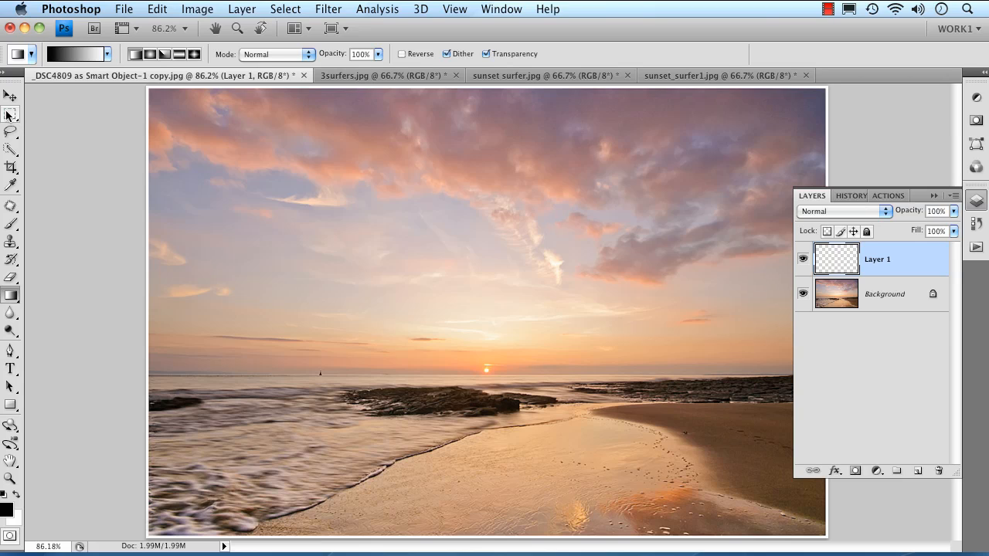
pyautogui.moveTo(10, 114); pyautogui.dragTo(62, 112)
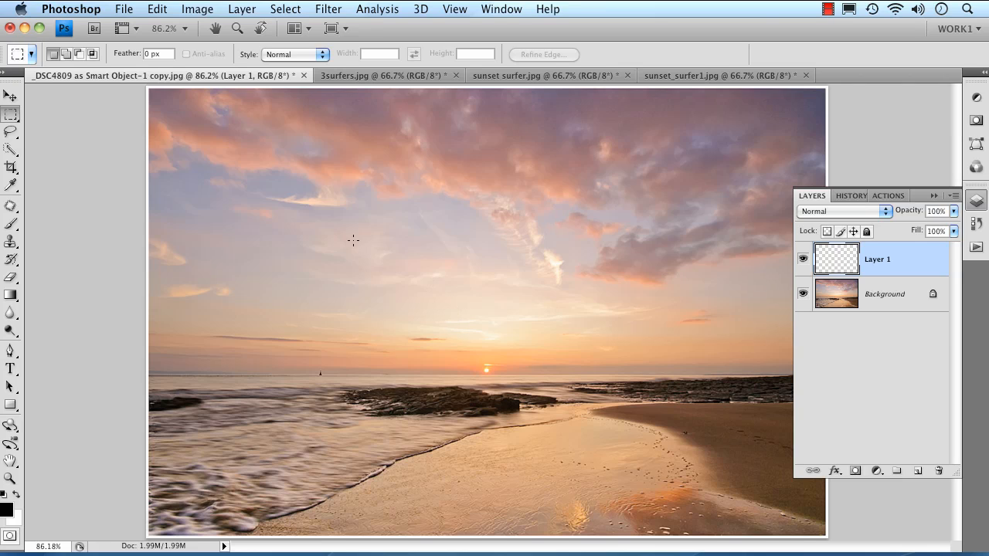
pyautogui.moveTo(403, 292); pyautogui.dragTo(591, 478)
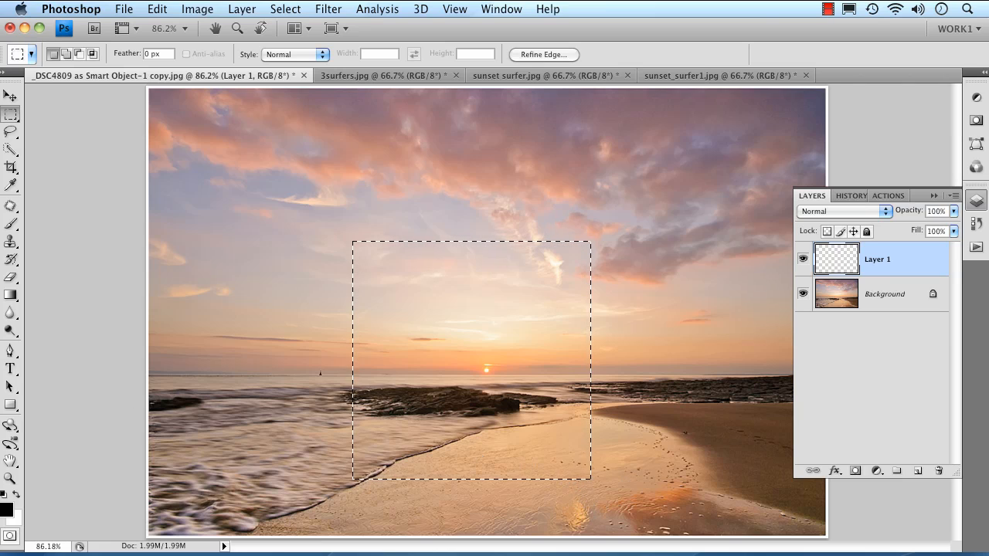
pyautogui.press('g')
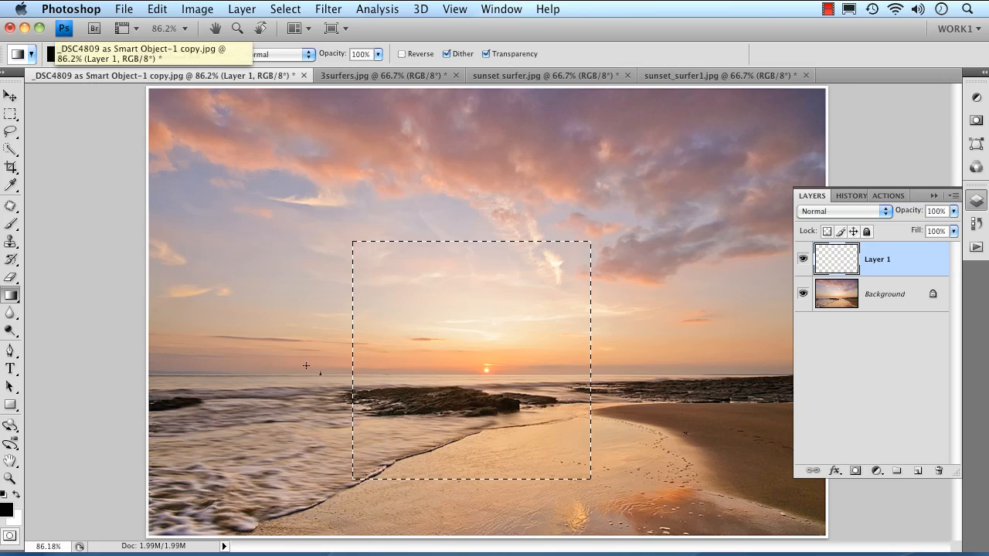
pyautogui.moveTo(340, 369); pyautogui.dragTo(646, 370)
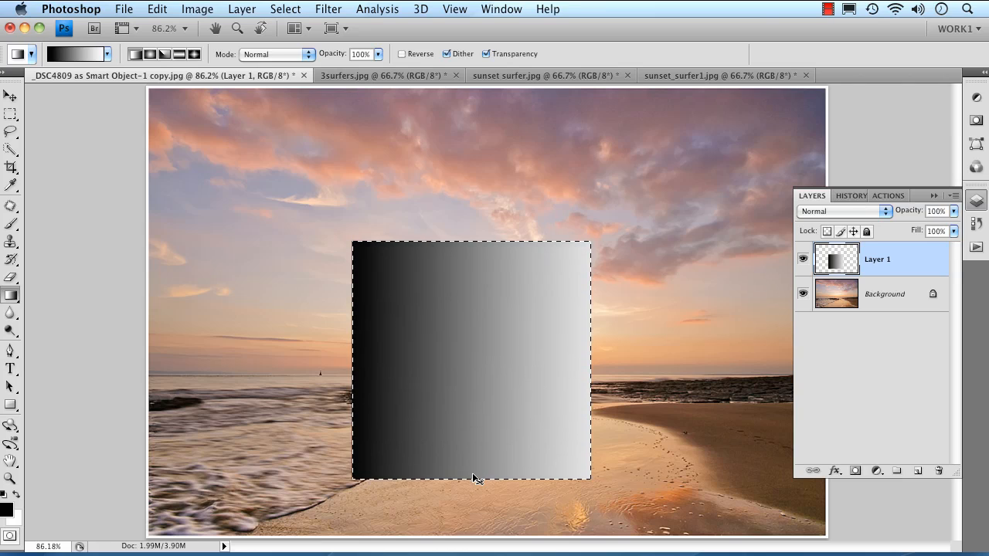
pyautogui.press('super+d')
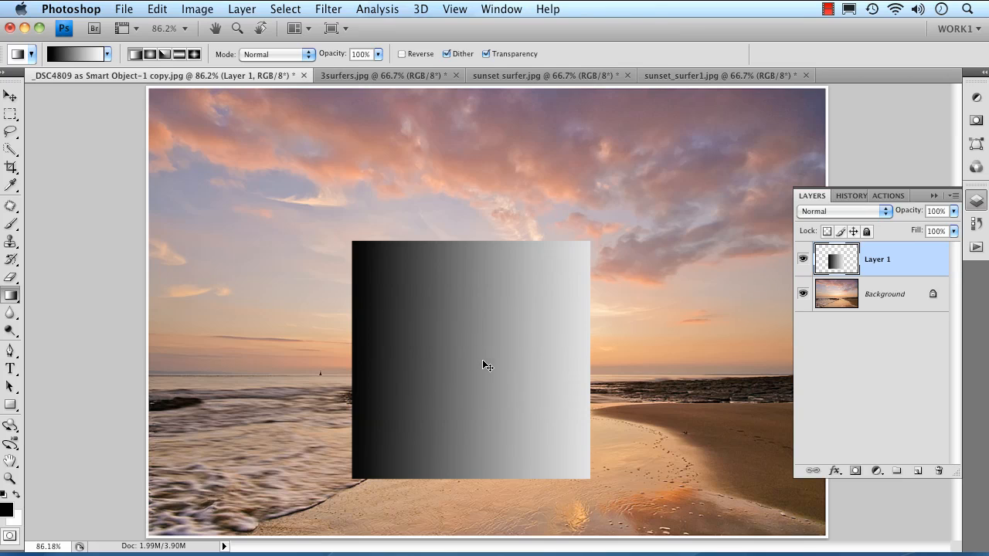
# Step: Duplicate the gradient square with the original hidden, and free-transform the copy to 70% width, 90% height and -25° vertical skew
pyautogui.press('super+j')
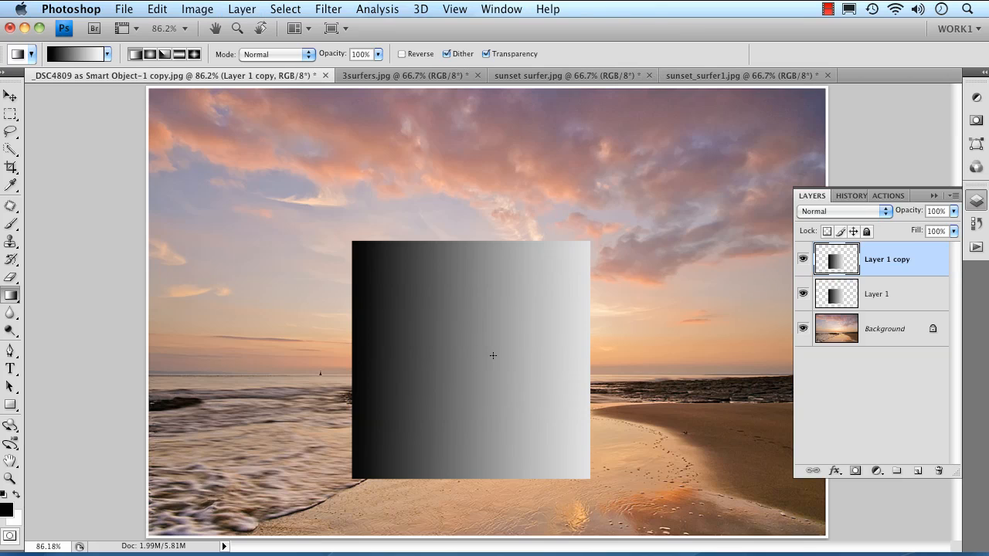
pyautogui.click(803, 294)
pyautogui.click(157, 9)
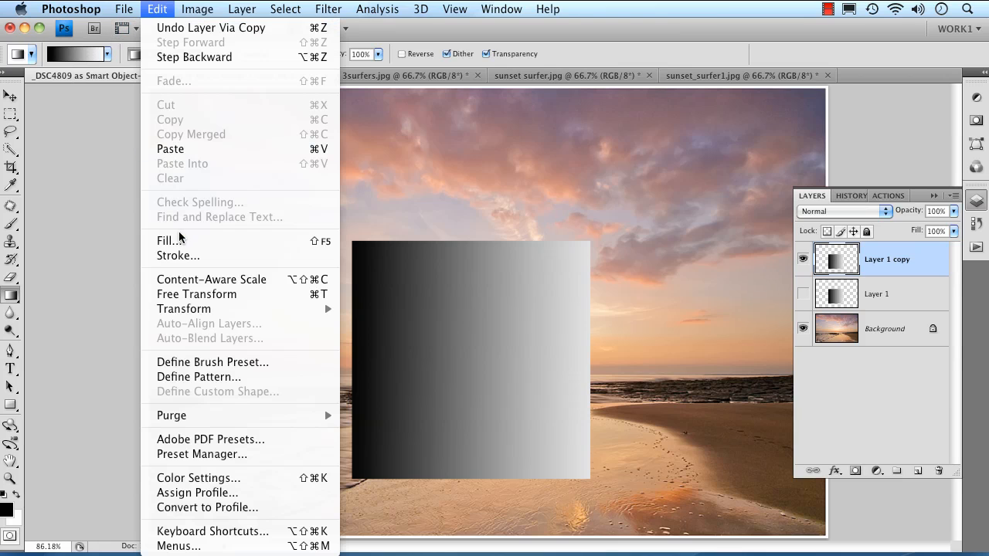
pyautogui.click(199, 295)
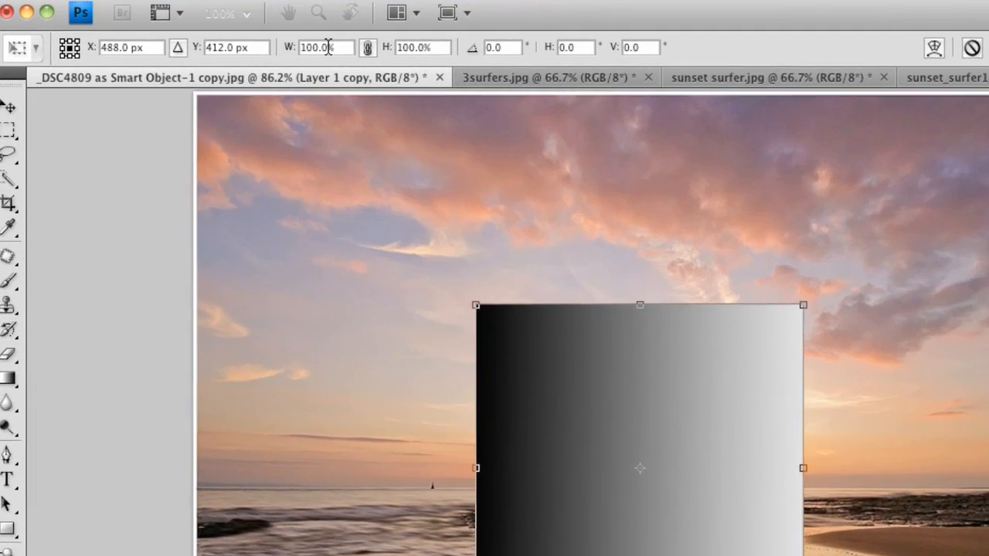
pyautogui.moveTo(330, 48); pyautogui.dragTo(300, 47)
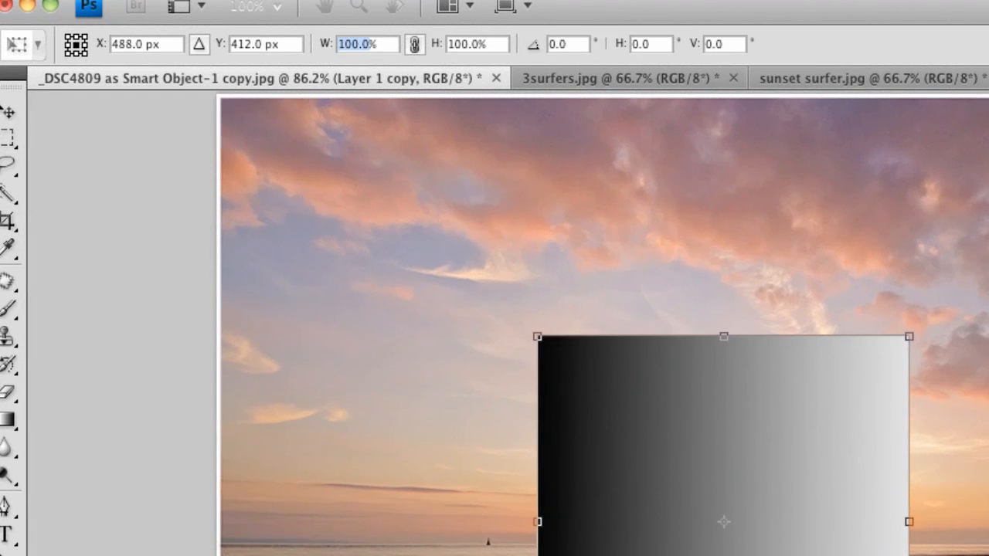
pyautogui.write('70')
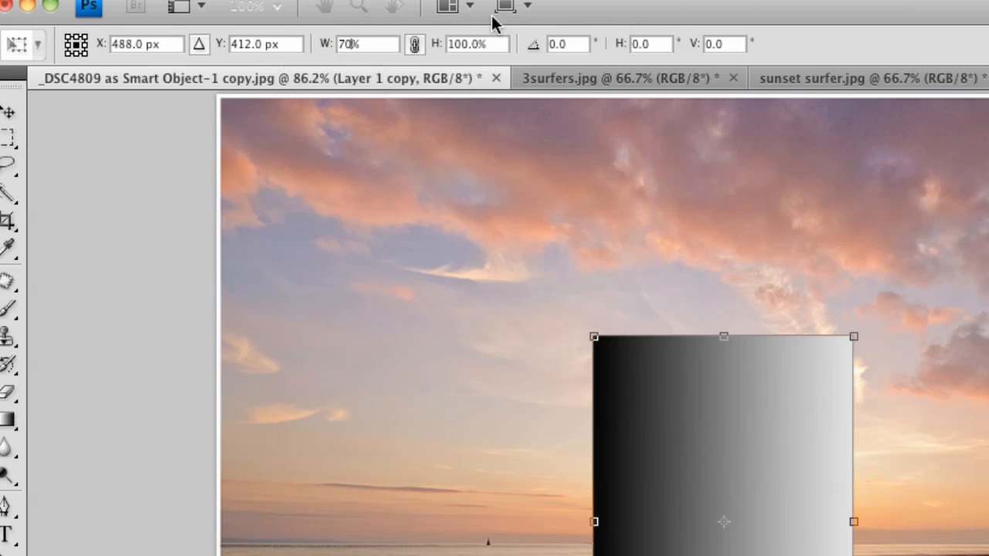
pyautogui.moveTo(482, 45); pyautogui.dragTo(446, 45)
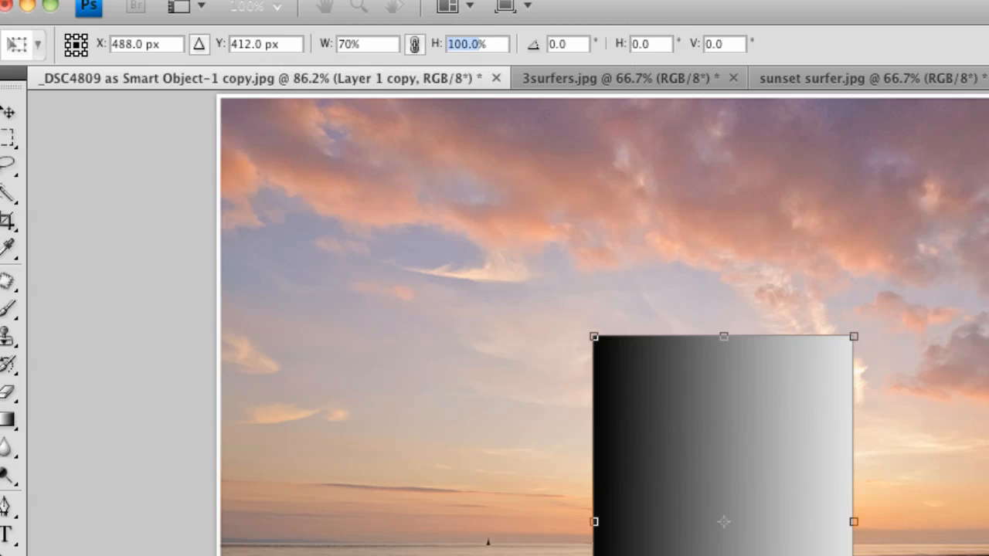
pyautogui.write('90')
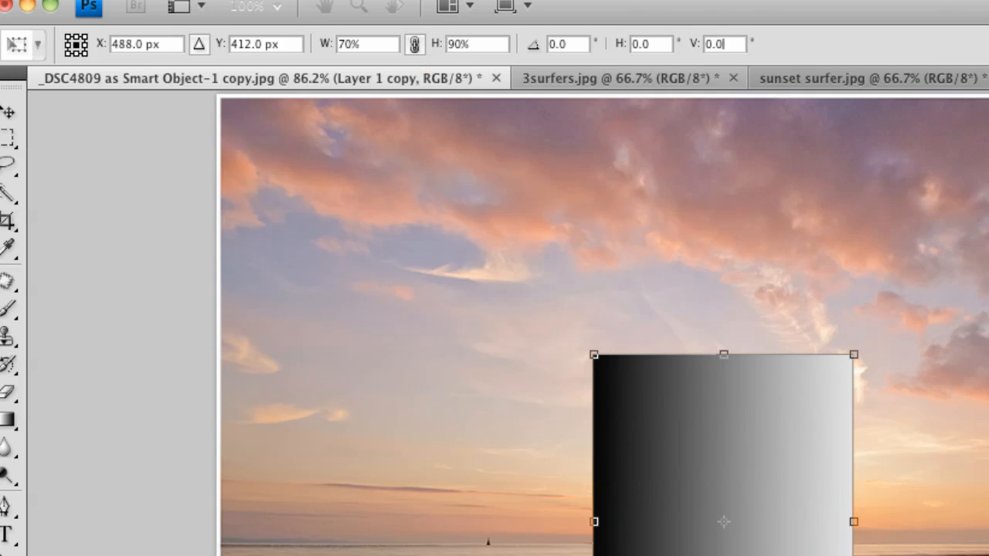
pyautogui.moveTo(737, 44); pyautogui.dragTo(704, 44)
pyautogui.write('-25')
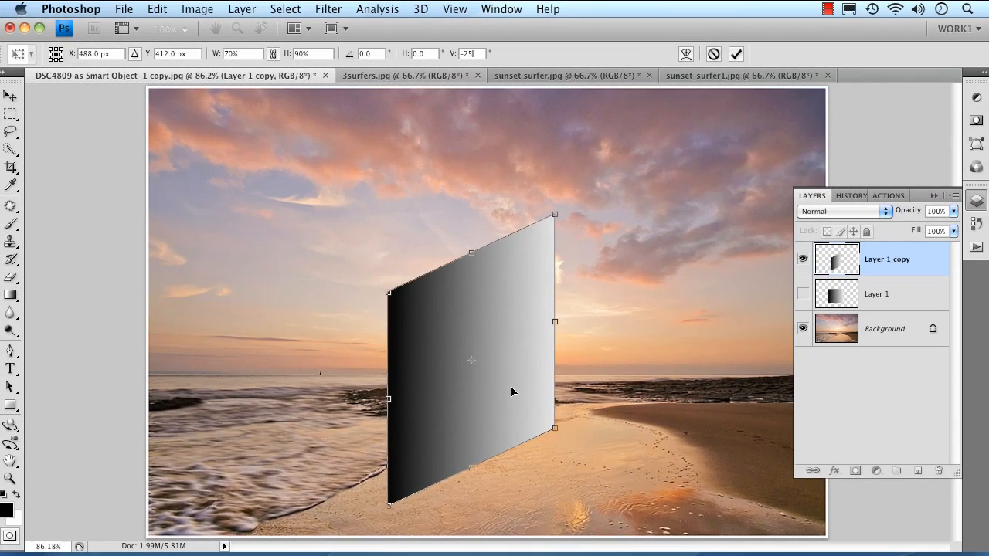
# Step: Move the skewed panel right and slightly up to about X 593 px, Y 381 px, and apply the transform
pyautogui.moveTo(512, 391); pyautogui.dragTo(578, 368)
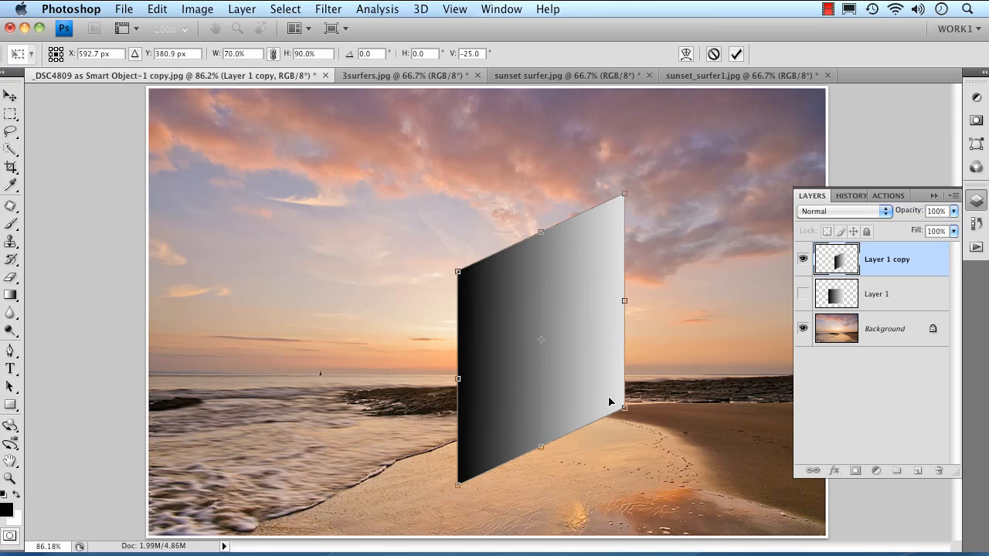
pyautogui.press('Return')
pyautogui.press('g')
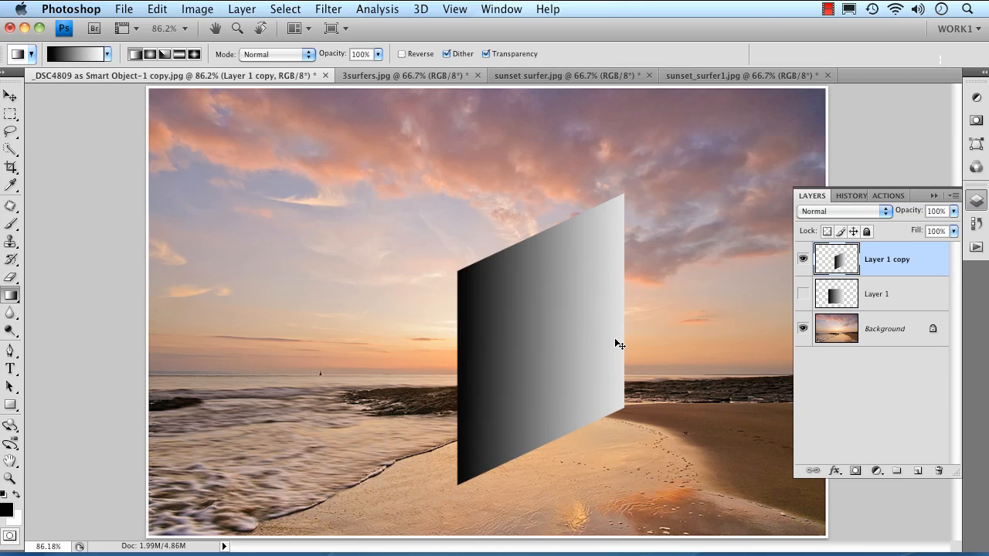
# Step: Duplicate the skewed panel, flip the copy horizontally and place it against the original's dark edge as the cube's left face
pyautogui.press('super+j')
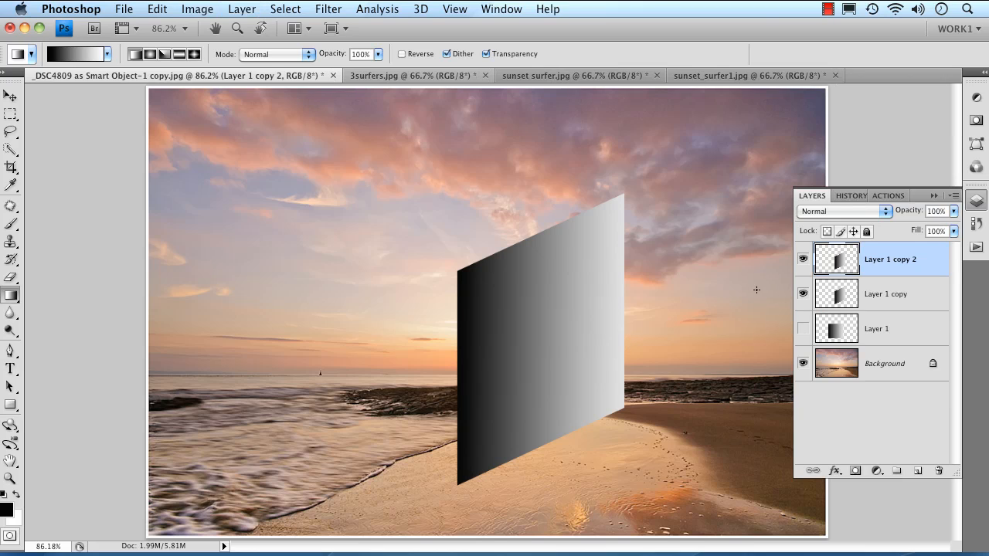
pyautogui.click(157, 9)
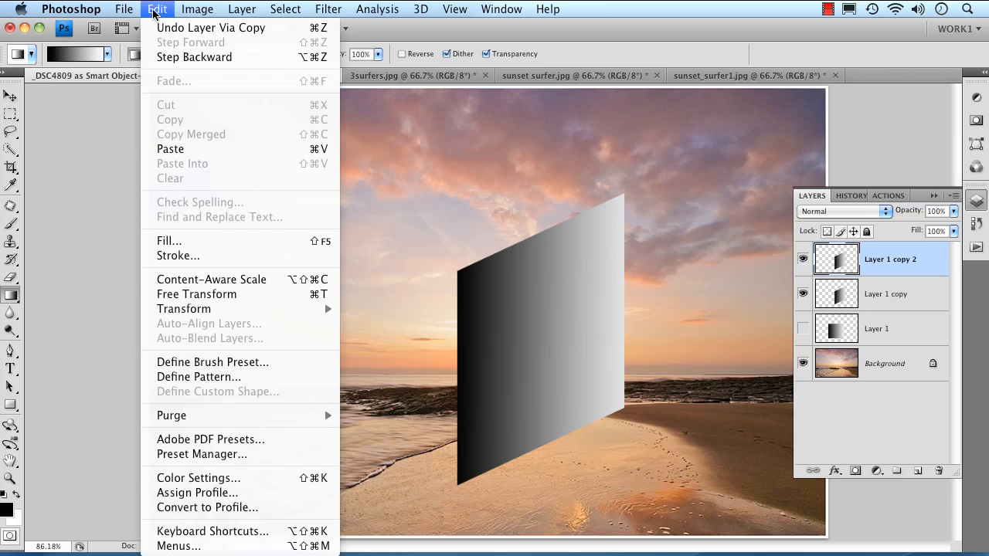
pyautogui.moveTo(271, 310)
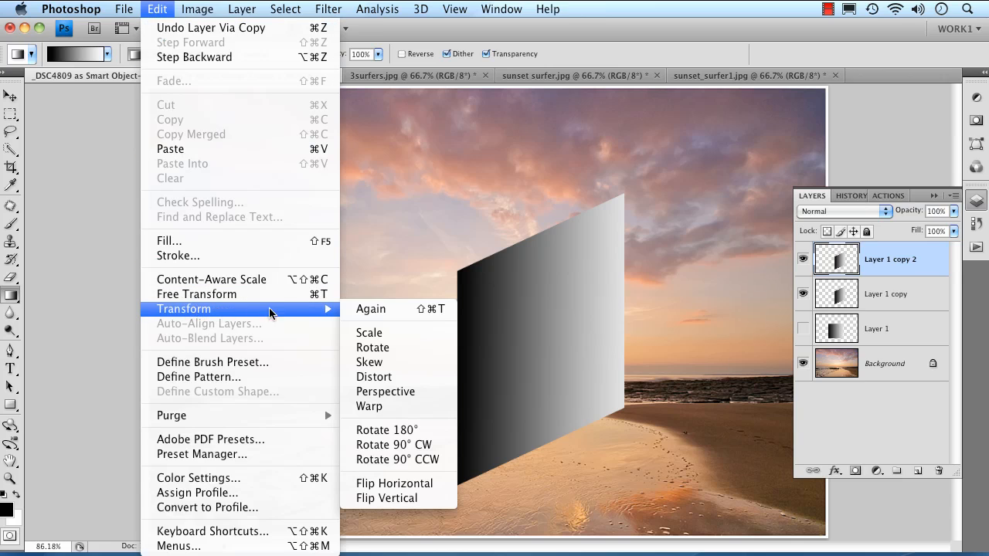
pyautogui.click(398, 483)
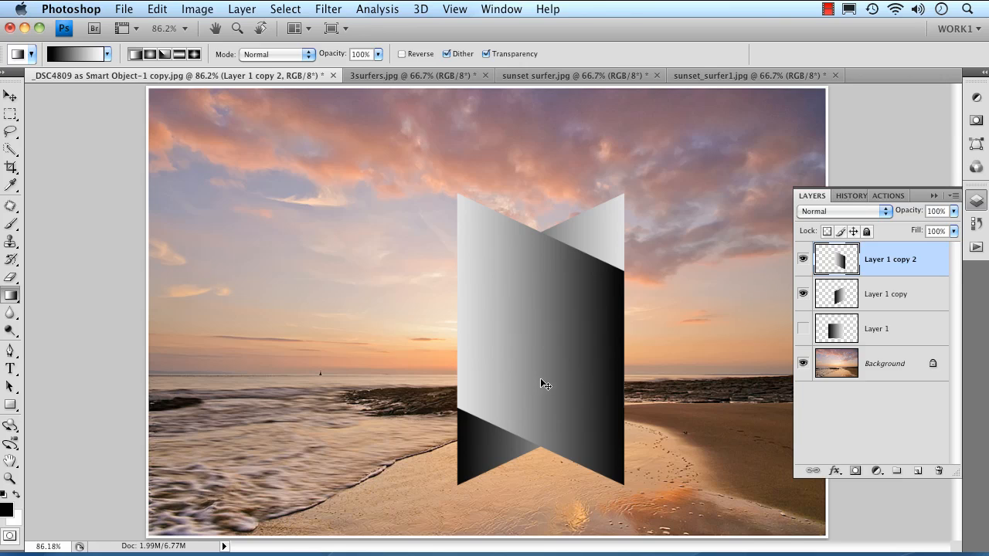
pyautogui.moveTo(540, 381); pyautogui.dragTo(374, 378)
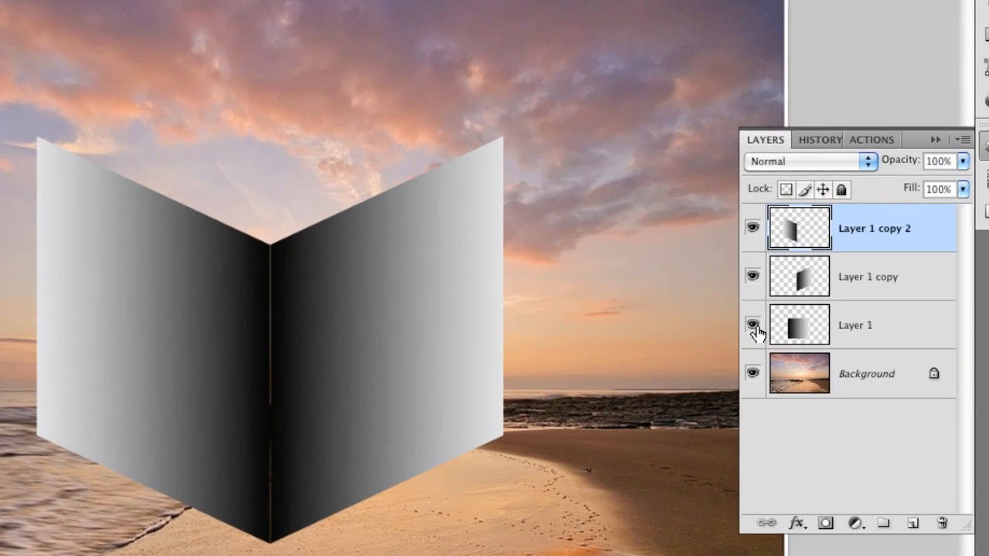
# Step: Show Layer 1 at the top of the layer stack and rotate its gradient square by 45°
pyautogui.click(802, 329)
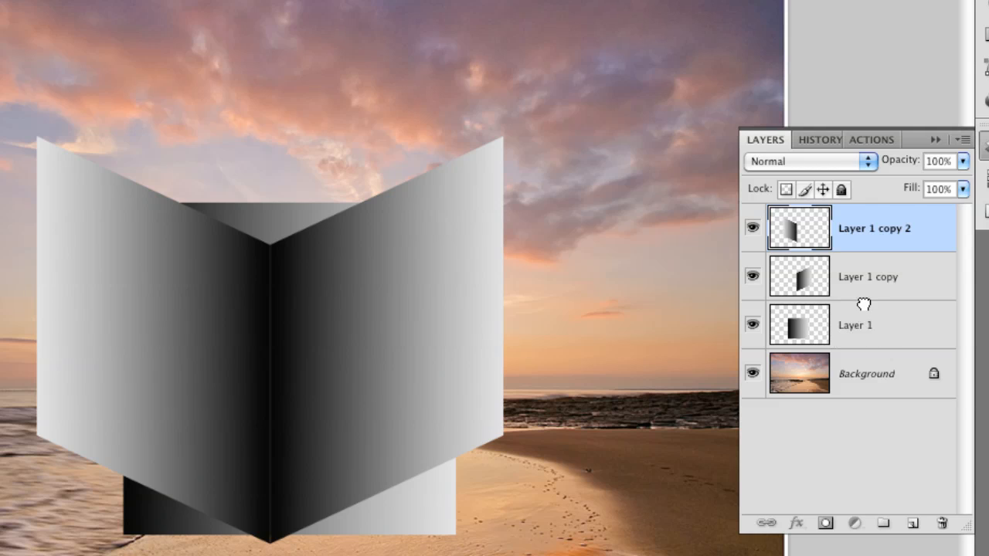
pyautogui.moveTo(863, 305); pyautogui.dragTo(854, 224)
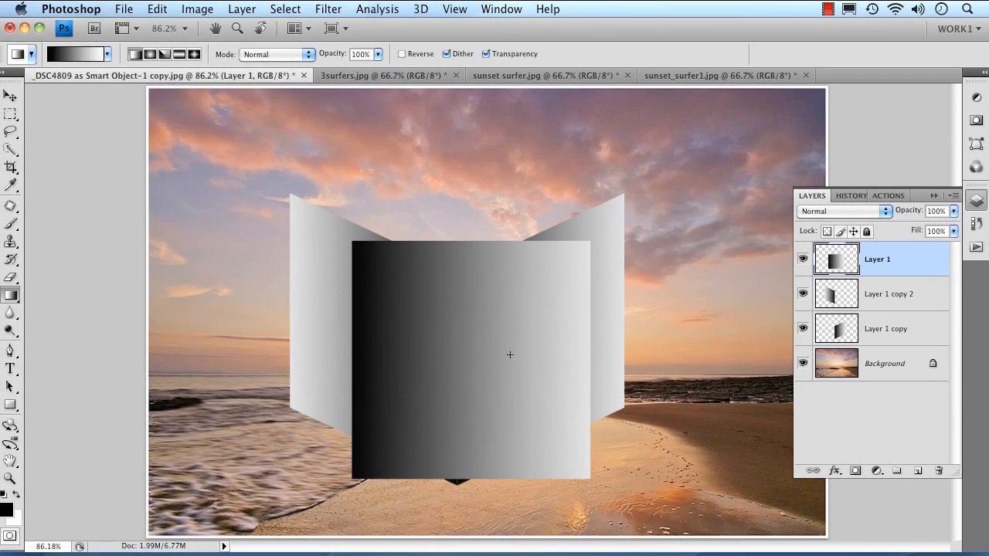
pyautogui.press('super+t')
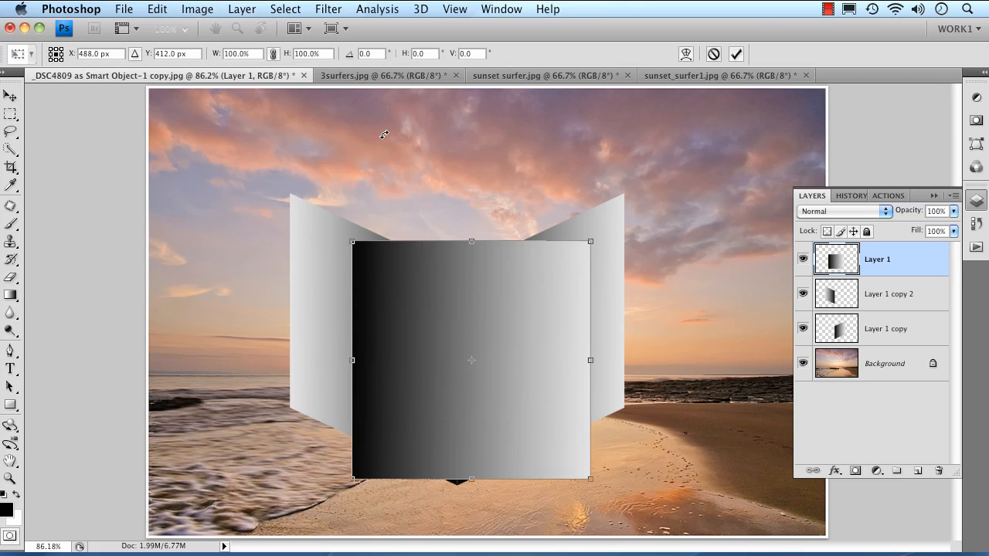
pyautogui.click(378, 54)
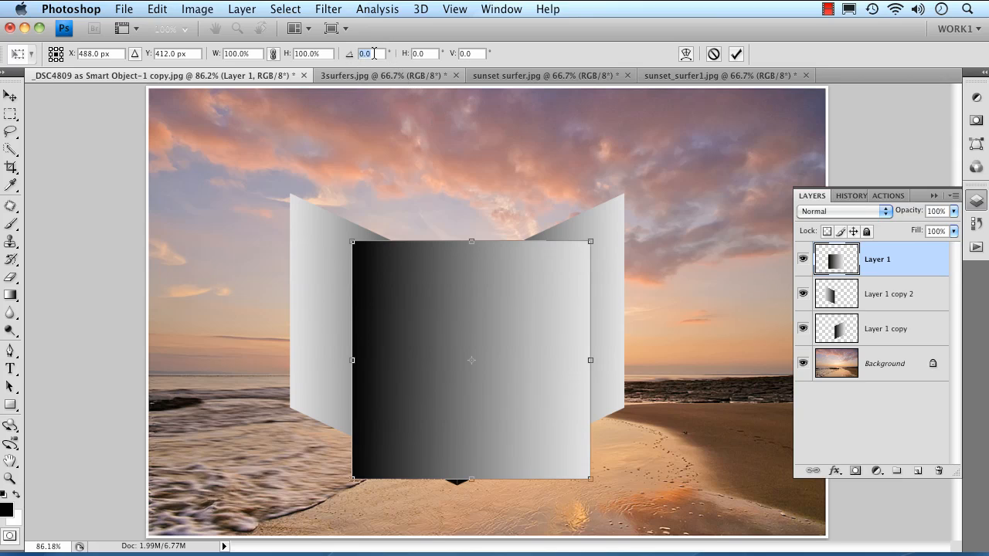
pyautogui.write('45')
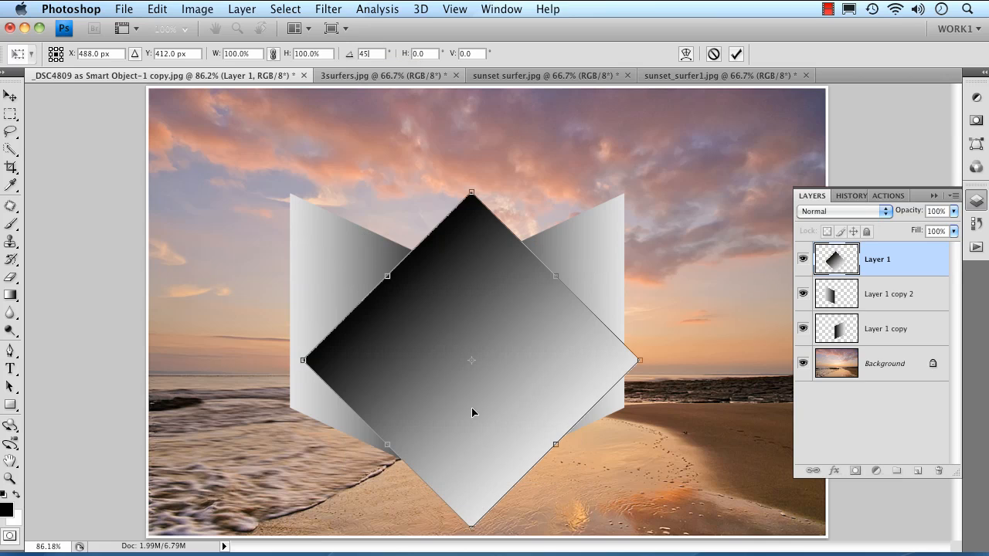
# Step: Move the diamond onto the two side faces and squash it symmetrically into the cube's top face, applying the transform
pyautogui.moveTo(481, 443); pyautogui.dragTo(473, 281)
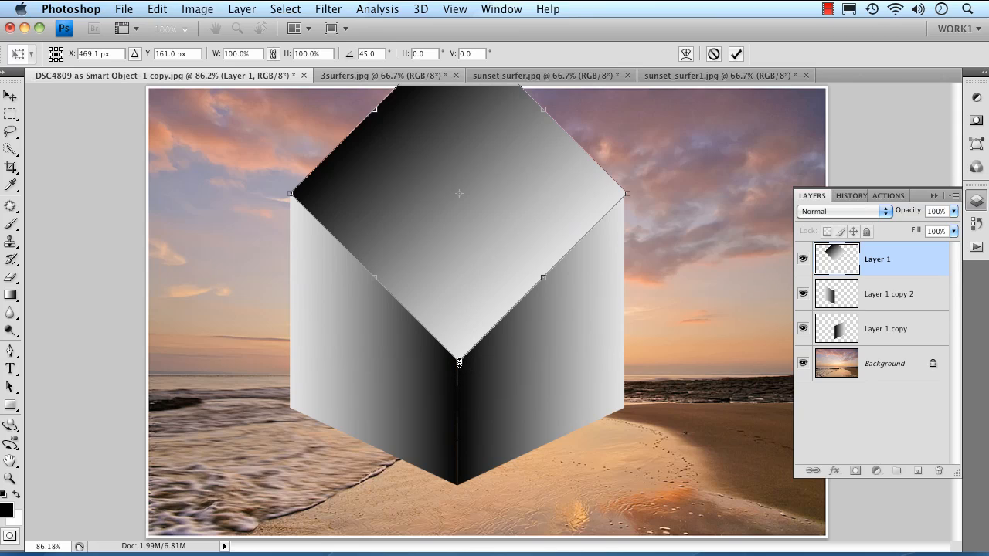
pyautogui.moveTo(459, 360); pyautogui.dragTo(458, 271)
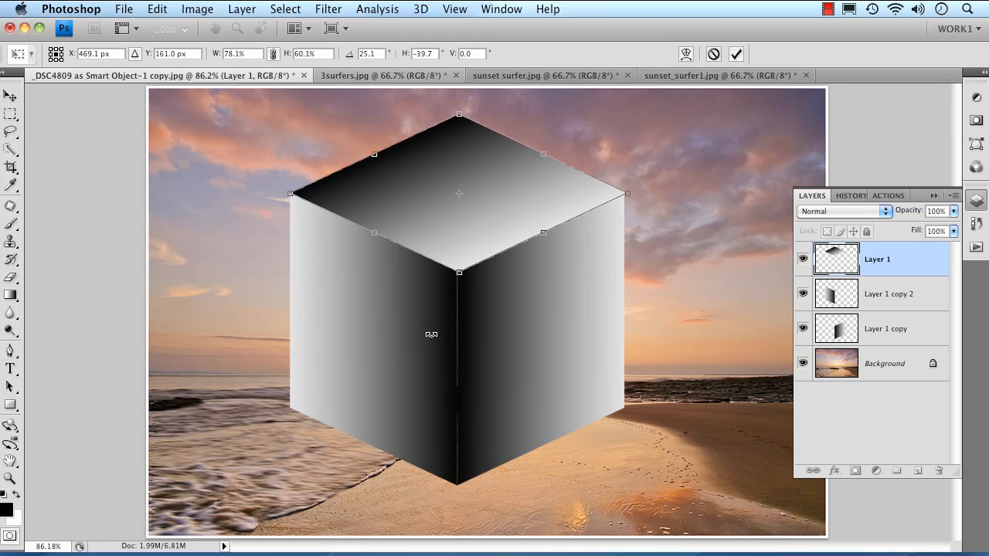
pyautogui.press('Return')
pyautogui.press('g')
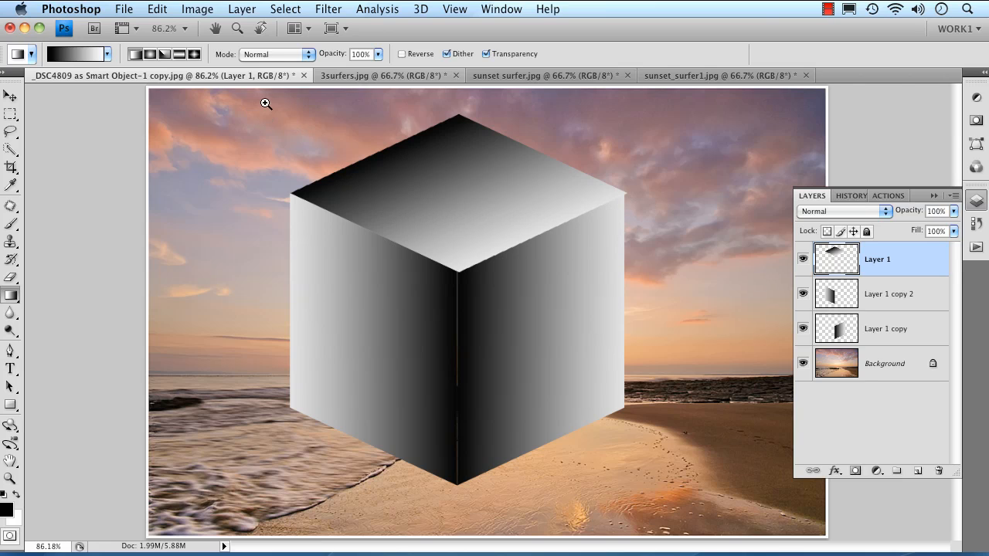
# Step: Narrow the top face to about 99.2% width so its right corner lines up with the right face's outer edge
pyautogui.moveTo(266, 104); pyautogui.dragTo(653, 293)
pyautogui.moveTo(627, 394); pyautogui.dragTo(461, 366)
pyautogui.moveTo(353, 441); pyautogui.dragTo(280, 410)
pyautogui.moveTo(481, 326); pyautogui.dragTo(581, 358)
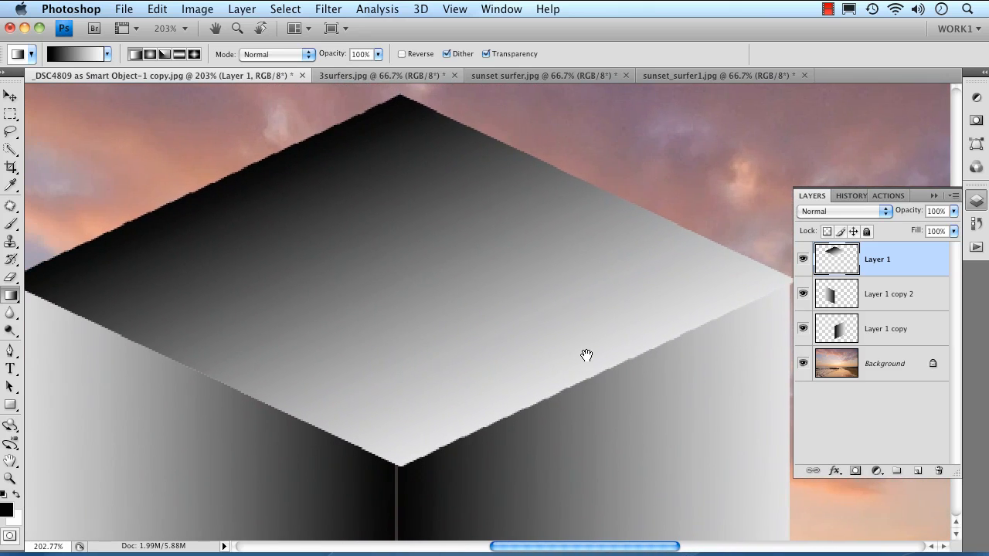
pyautogui.press('super+t')
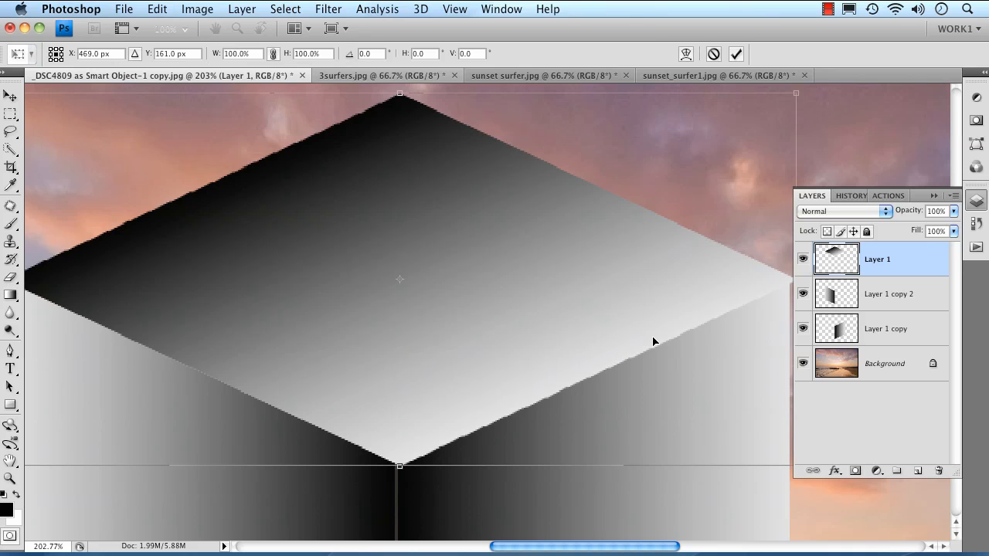
pyautogui.click(933, 195)
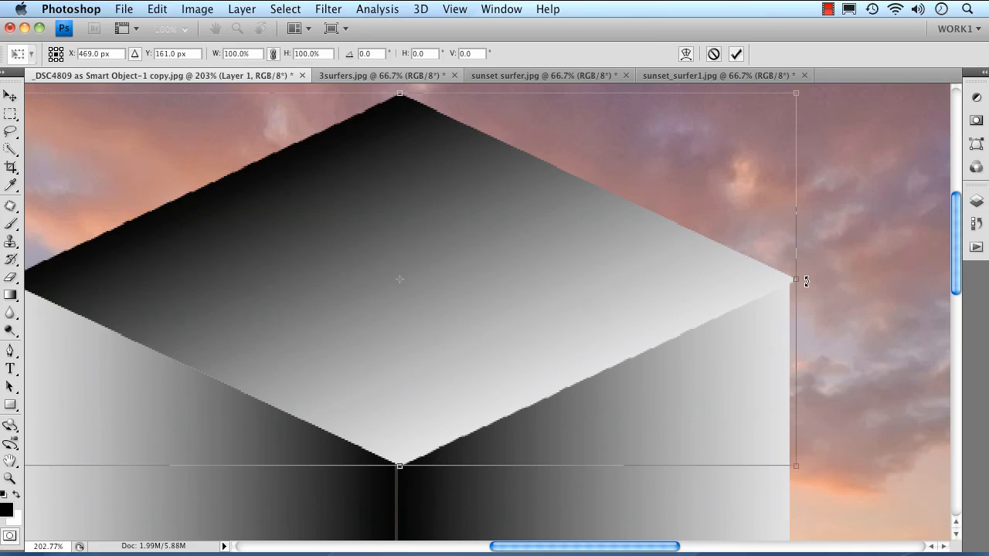
pyautogui.moveTo(796, 279); pyautogui.dragTo(792, 280)
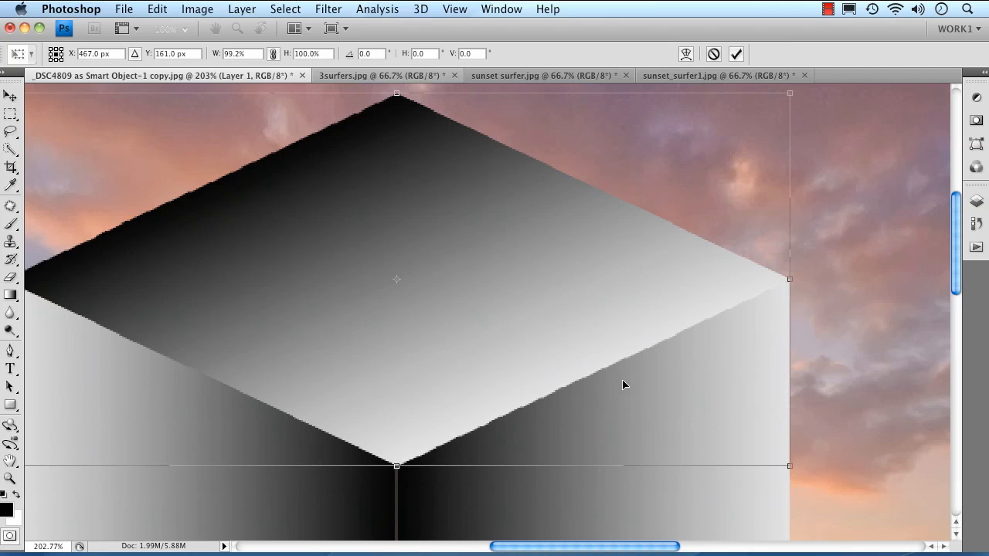
pyautogui.press('Return')
pyautogui.press('g')
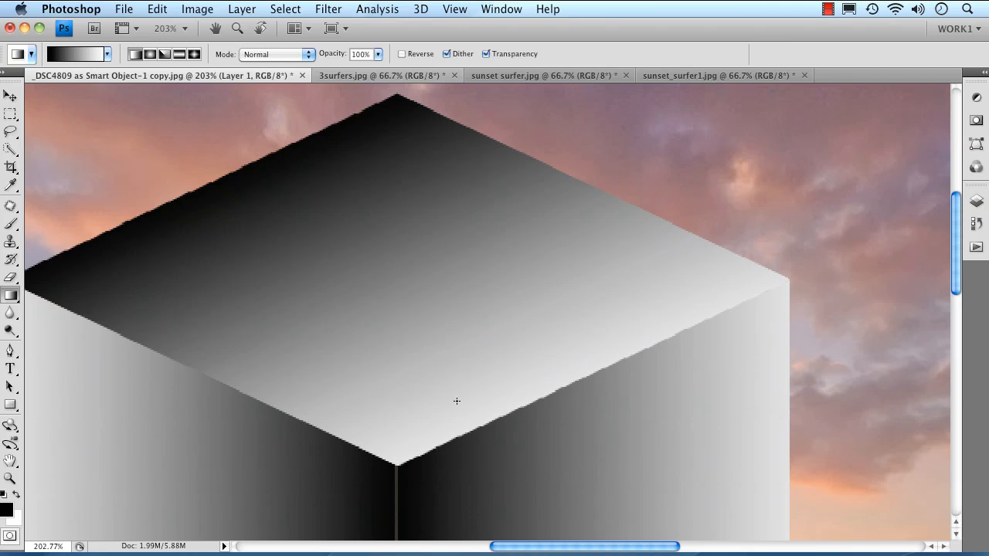
pyautogui.keyDown('alt'); pyautogui.click(466, 397); pyautogui.keyUp('alt')
pyautogui.keyDown('alt'); pyautogui.click(475, 396); pyautogui.keyUp('alt')
pyautogui.keyDown('alt'); pyautogui.click(475, 396); pyautogui.keyUp('alt')
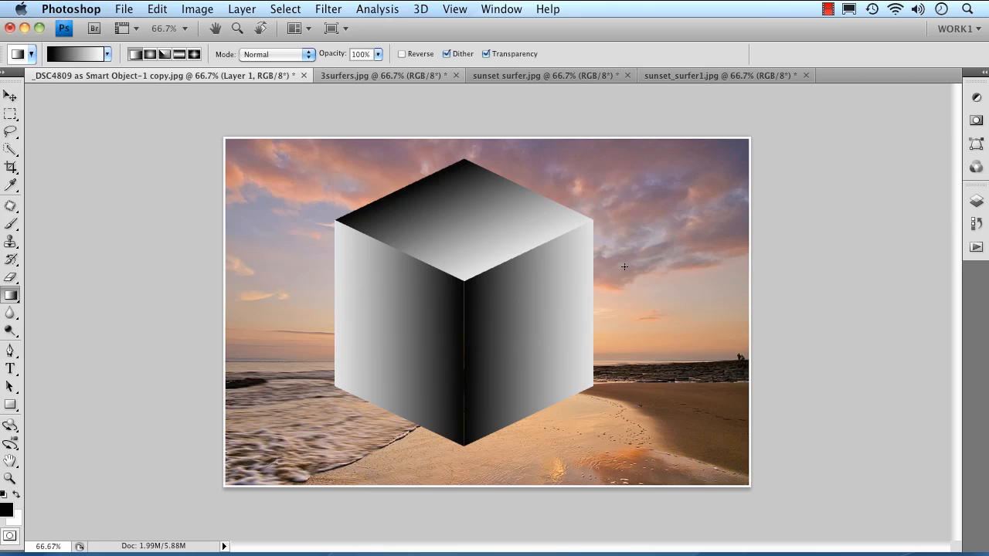
# Step: Load the top face's outline on Layer 1 as a selection, and copy the entire sunset_surfer1.jpg photo
pyautogui.click(976, 201)
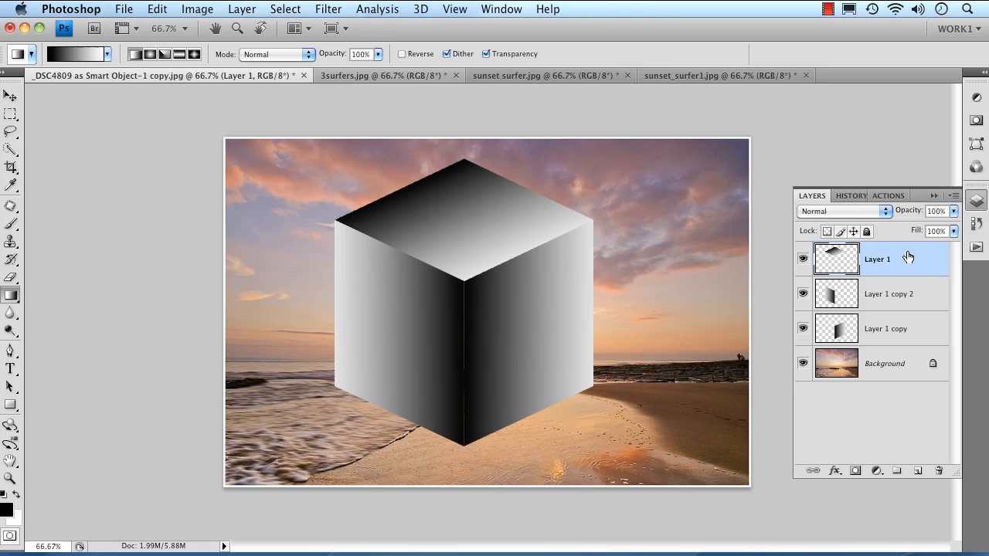
pyautogui.keyDown('super'); pyautogui.click(837, 261); pyautogui.keyUp('super')
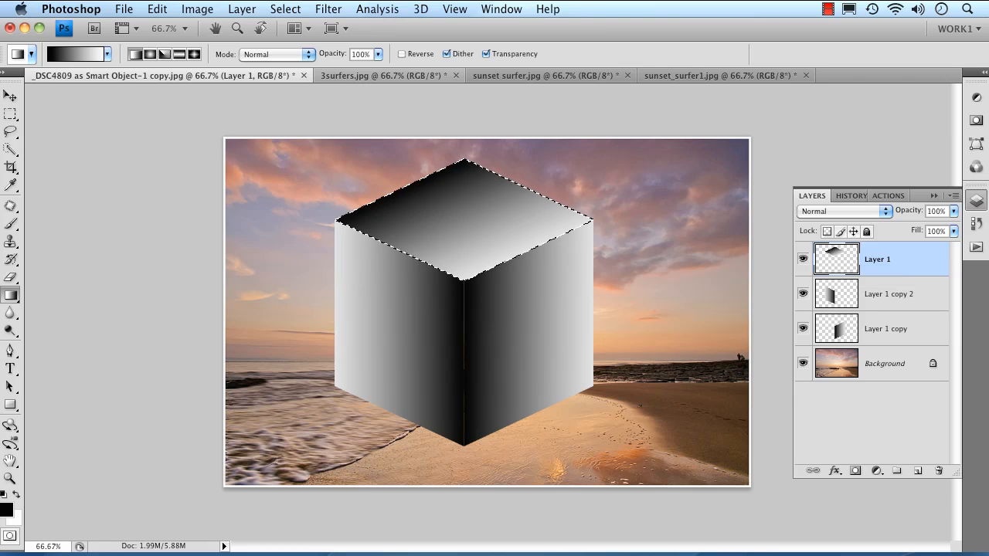
pyautogui.click(418, 79)
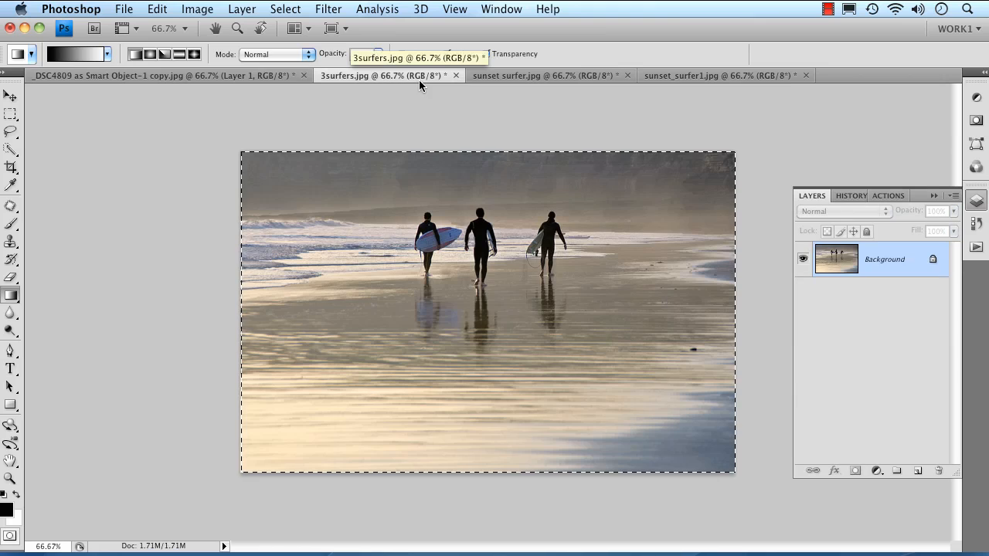
pyautogui.click(512, 78)
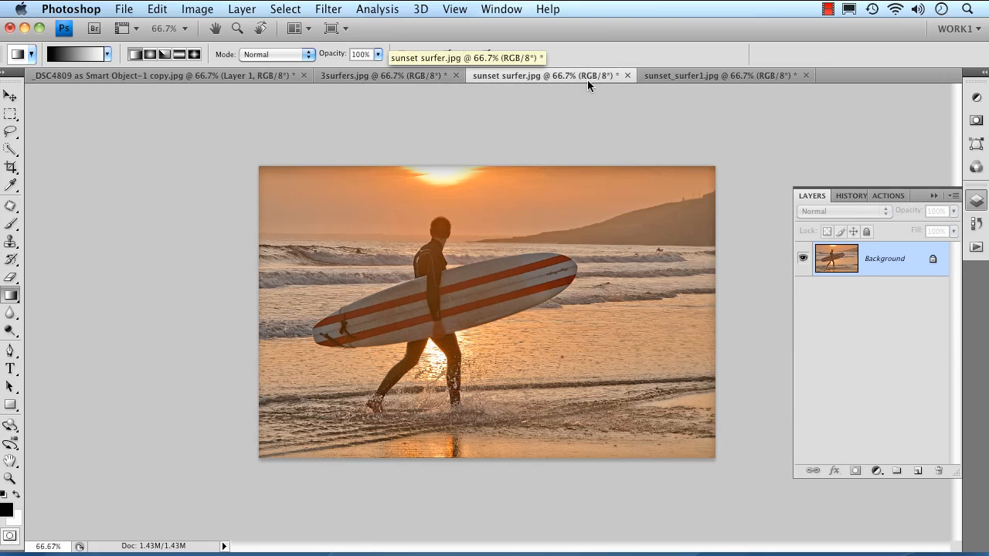
pyautogui.click(649, 79)
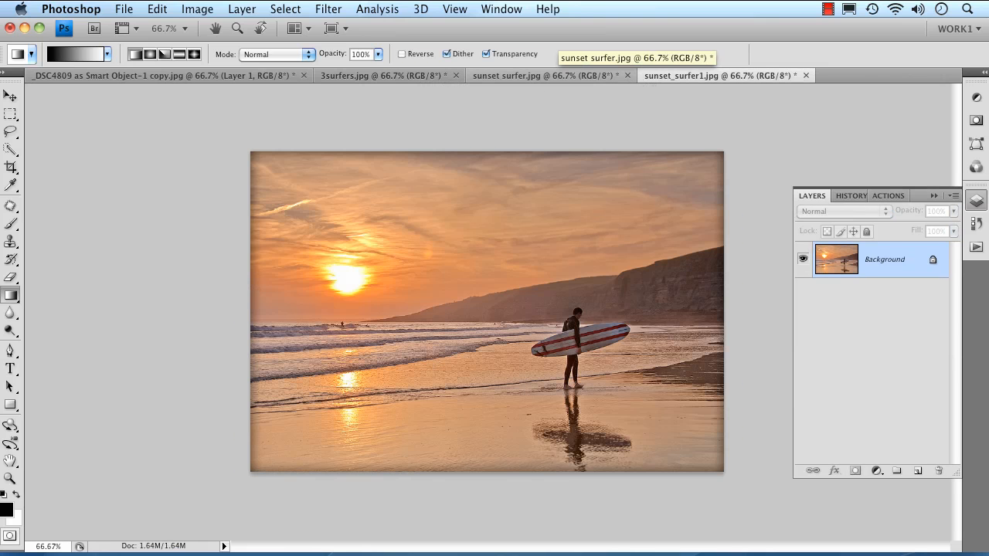
pyautogui.press('super+a')
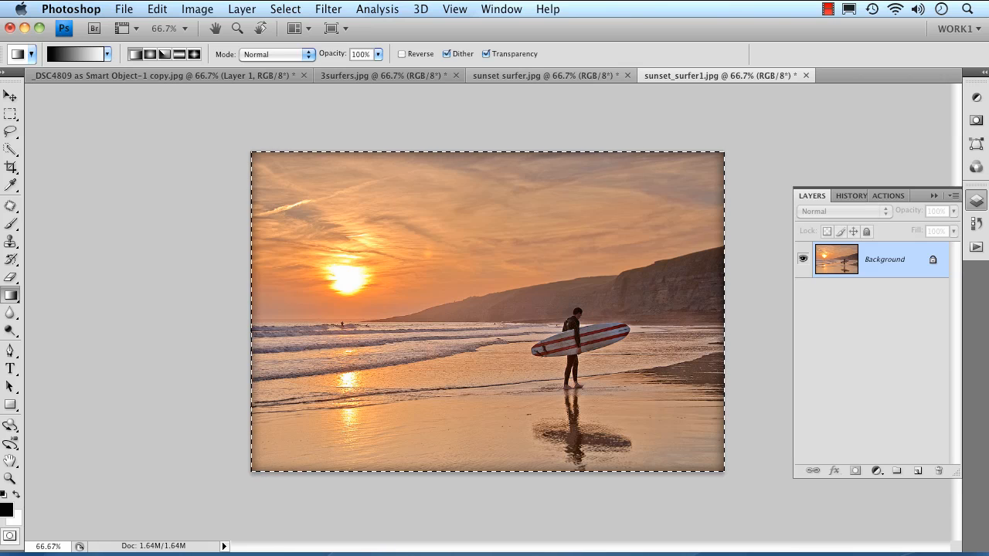
# Step: Paste the copied sunset photo into the top face selection of the cube document as a masked layer
pyautogui.click(228, 78)
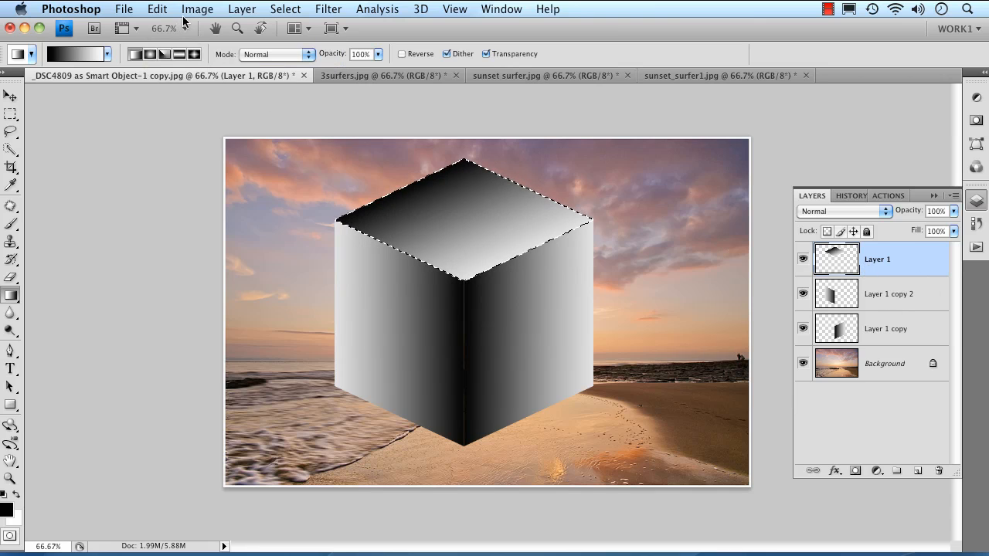
pyautogui.click(158, 9)
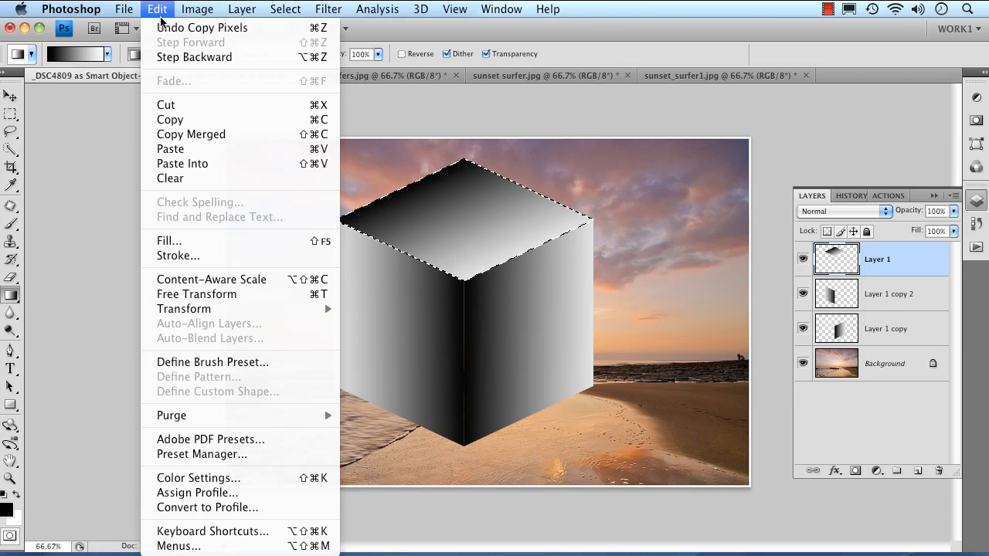
pyautogui.click(187, 164)
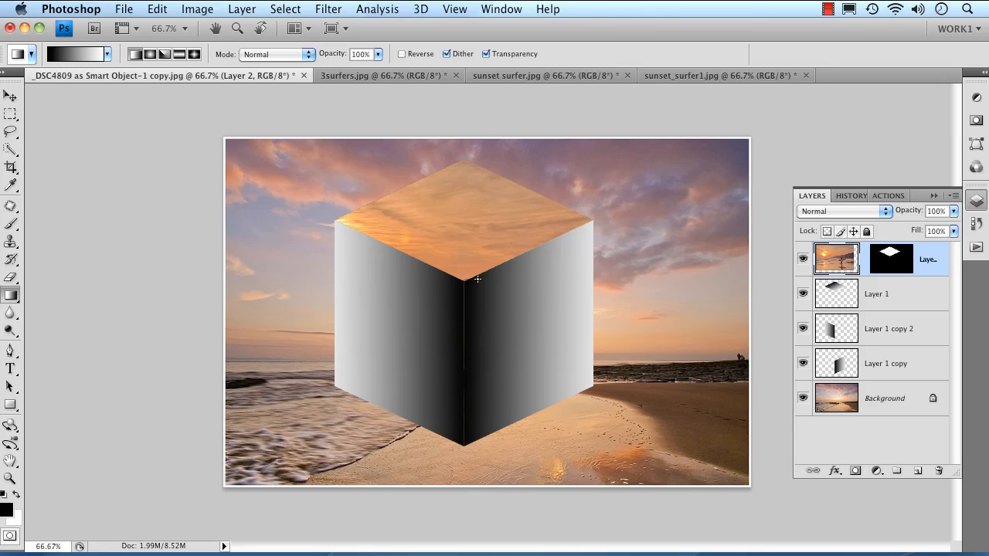
pyautogui.press('super+space')
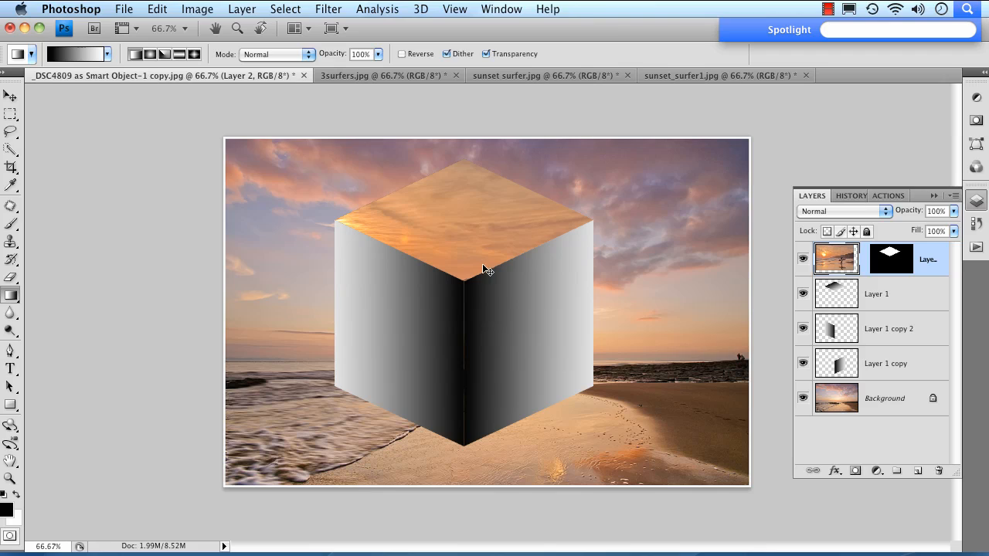
pyautogui.click(840, 260)
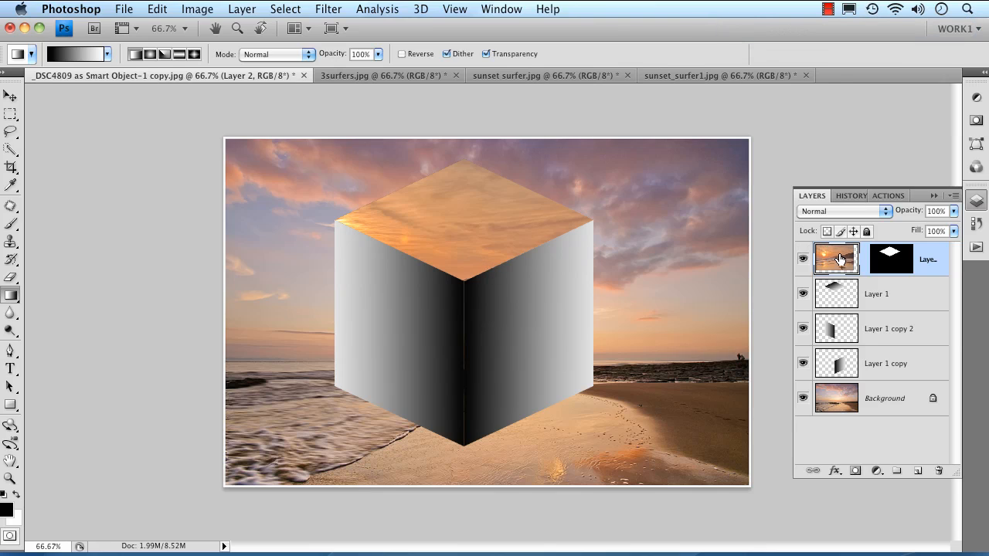
pyautogui.click(892, 259)
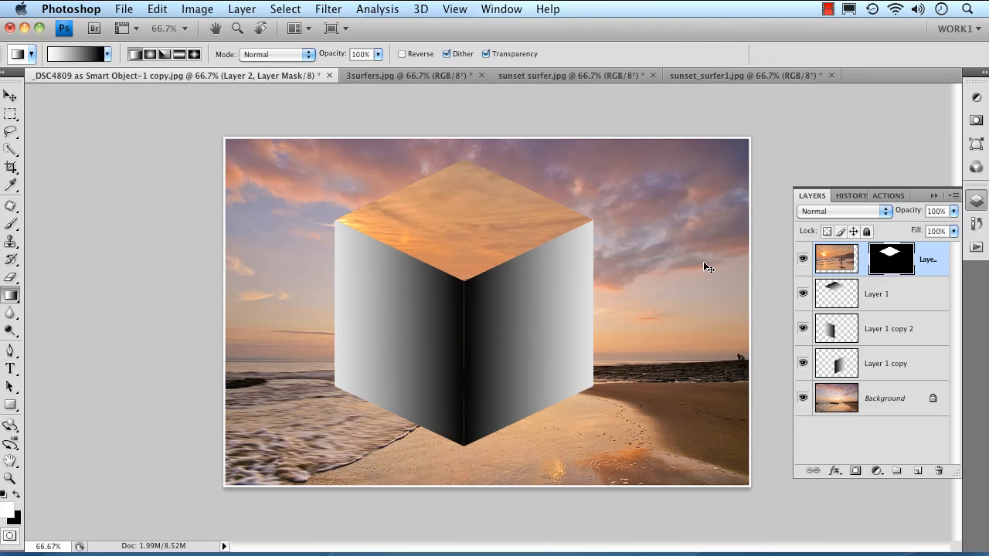
pyautogui.hotkey('ctrl', 't')
pyautogui.moveTo(629, 302); pyautogui.dragTo(603, 287)
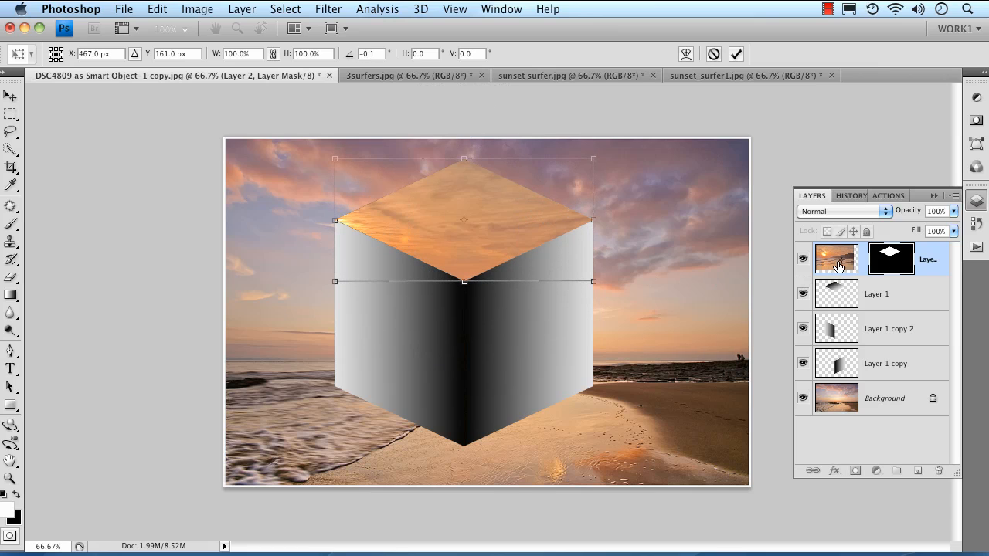
pyautogui.press('Return')
pyautogui.press('g')
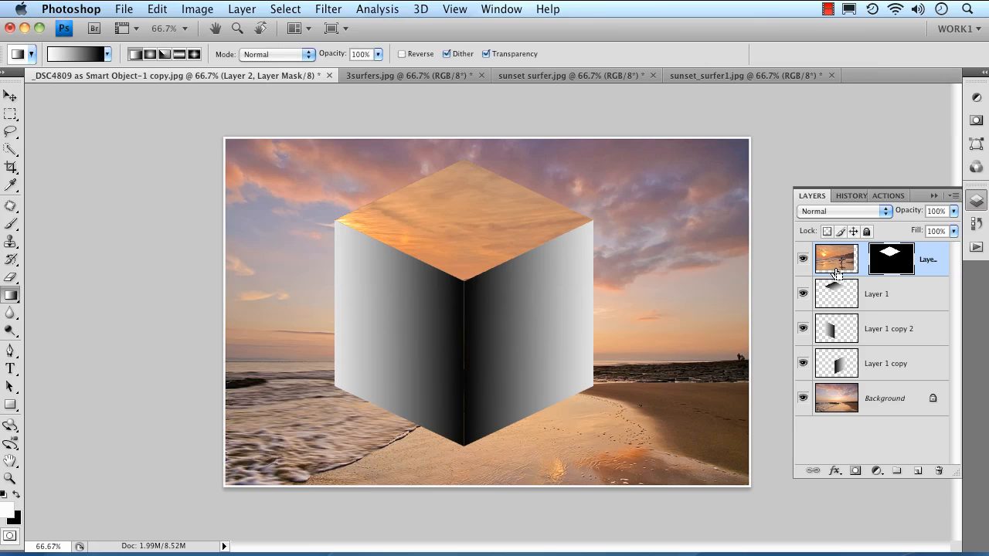
pyautogui.click(841, 263)
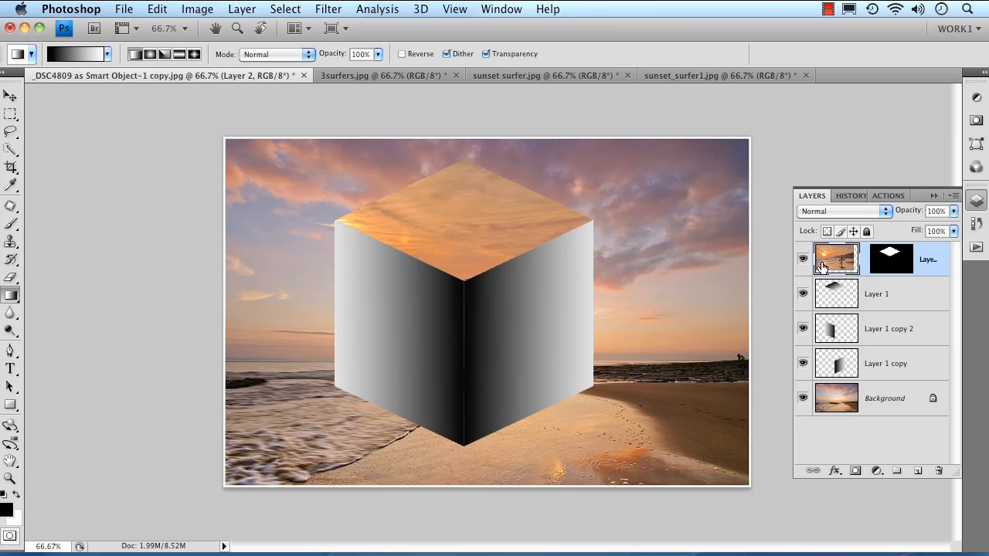
pyautogui.click(886, 262)
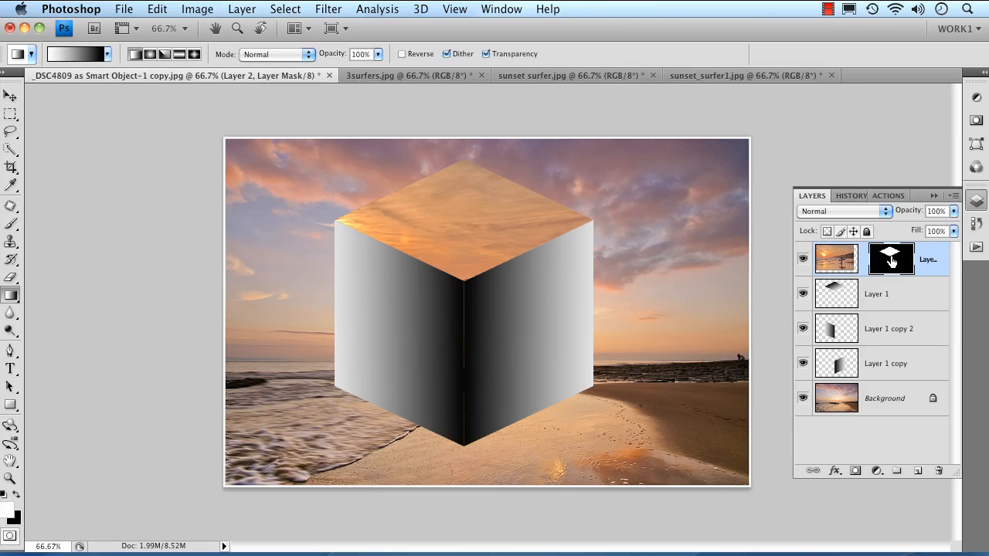
# Step: Free-transform the pasted photo rather than its mask, rotating it to about -33.6°
pyautogui.click(840, 261)
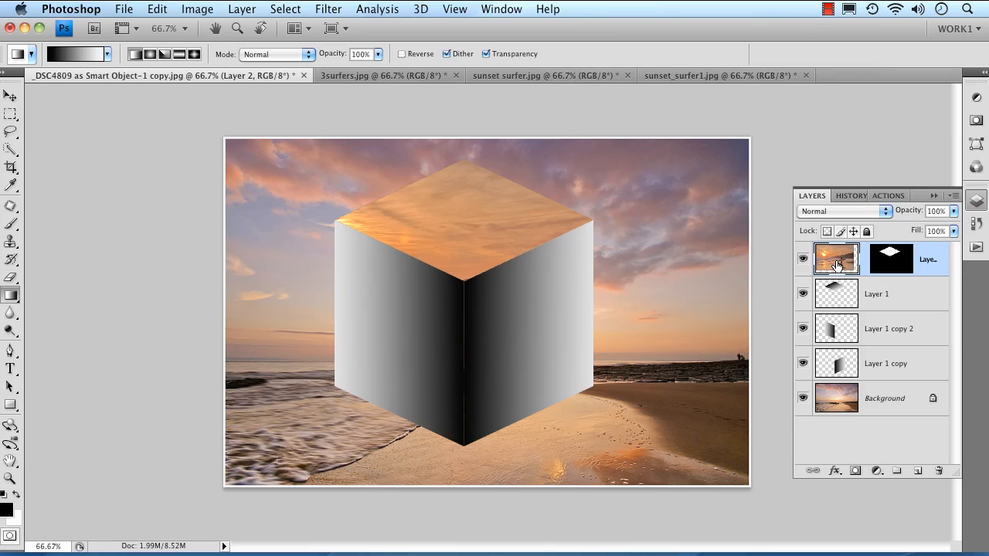
pyautogui.press('super+t')
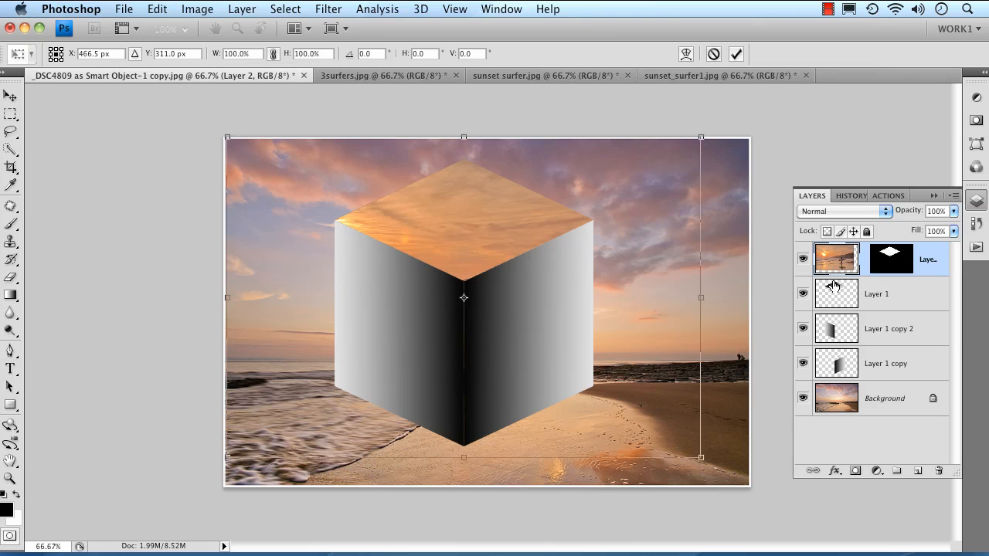
pyautogui.moveTo(719, 473); pyautogui.dragTo(761, 300)
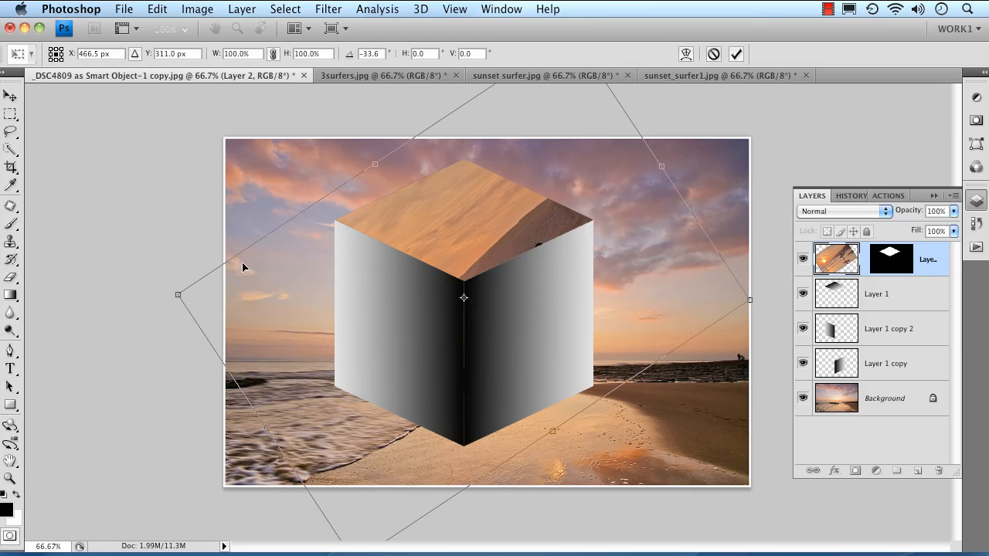
# Step: Distort the rotated photo by pulling its four corners in to a diamond slightly larger than the cube's top face
pyautogui.rightClick(258, 277)
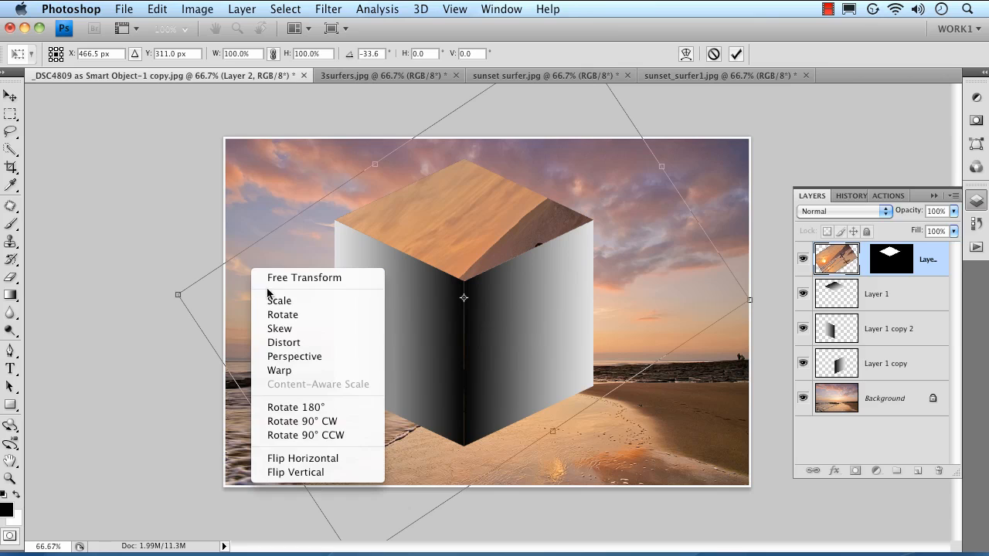
pyautogui.click(284, 344)
pyautogui.moveTo(178, 296); pyautogui.dragTo(292, 239)
pyautogui.moveTo(753, 301); pyautogui.dragTo(638, 264)
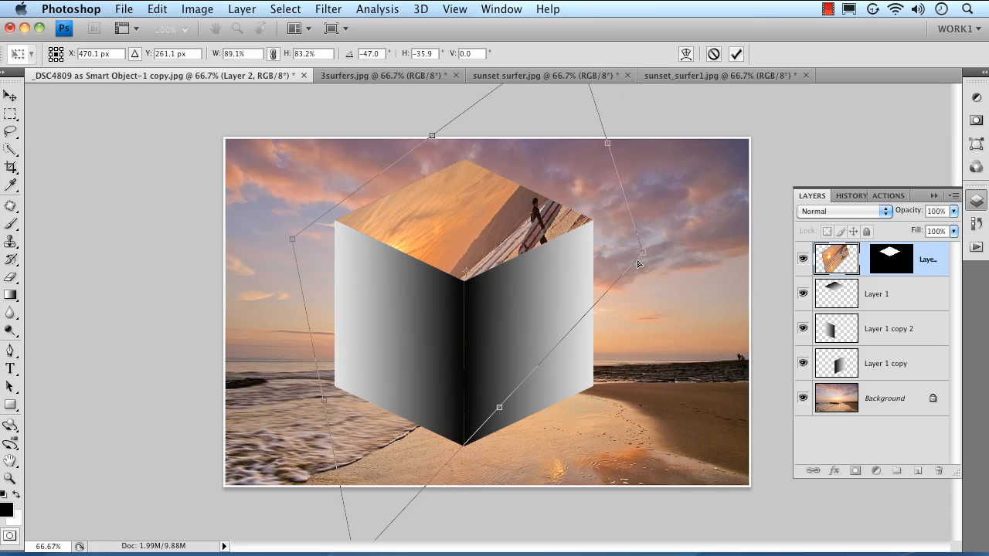
pyautogui.keyDown('alt'); pyautogui.keyDown('super'); pyautogui.click(428, 453); pyautogui.keyUp('super'); pyautogui.keyUp('alt')
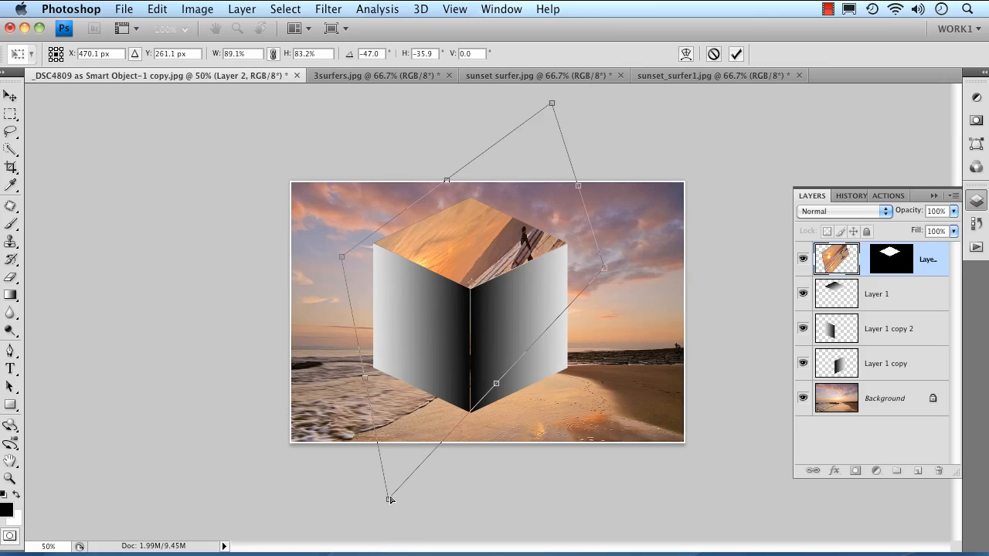
pyautogui.moveTo(391, 500); pyautogui.dragTo(470, 308)
pyautogui.moveTo(552, 103); pyautogui.dragTo(467, 176)
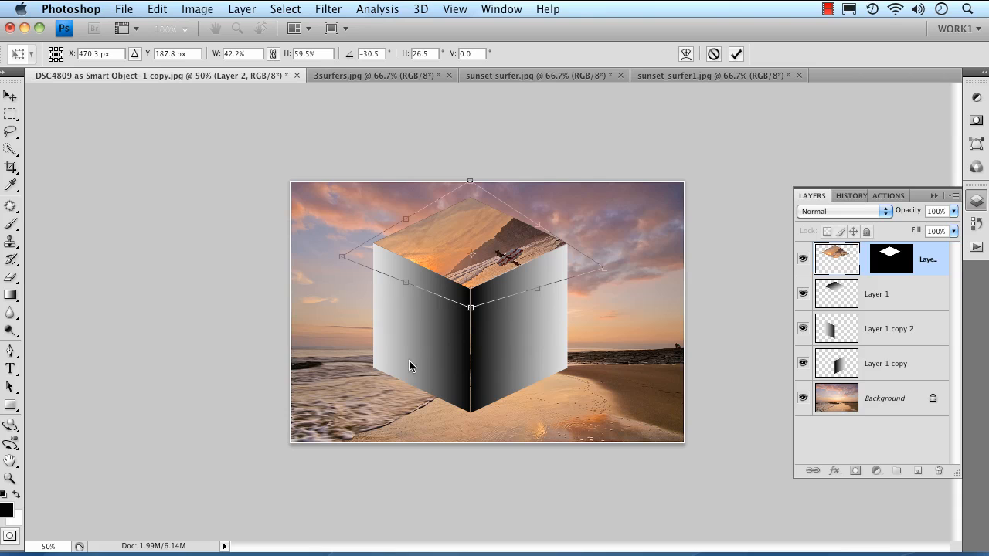
# Step: Refine the photo's distorted corners to sit just outside the top face in matching perspective, and apply the transform
pyautogui.press('super+space')
pyautogui.keyDown('super'); pyautogui.click(470, 269); pyautogui.keyUp('super')
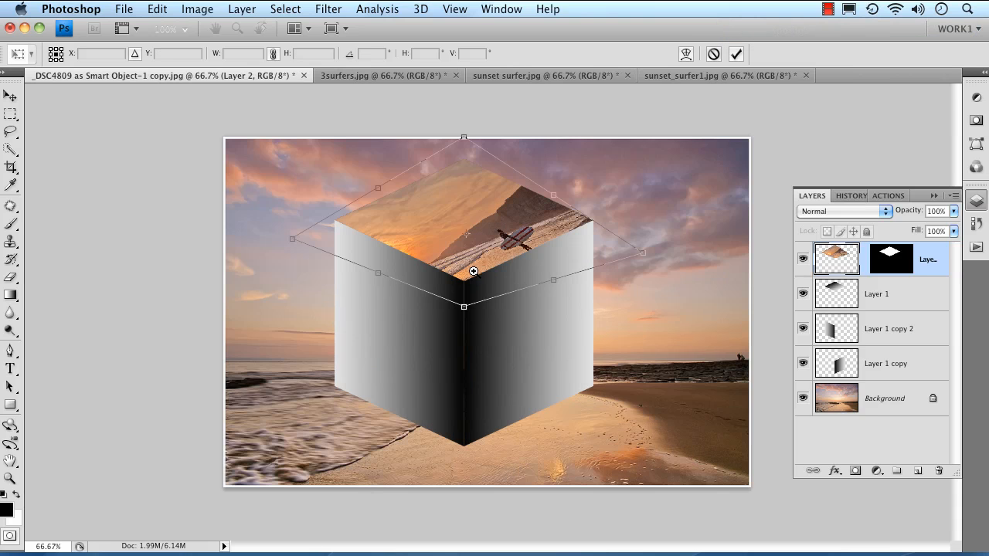
pyautogui.keyDown('super'); pyautogui.click(468, 267); pyautogui.keyUp('super')
pyautogui.keyDown('super'); pyautogui.click(468, 267); pyautogui.keyUp('super')
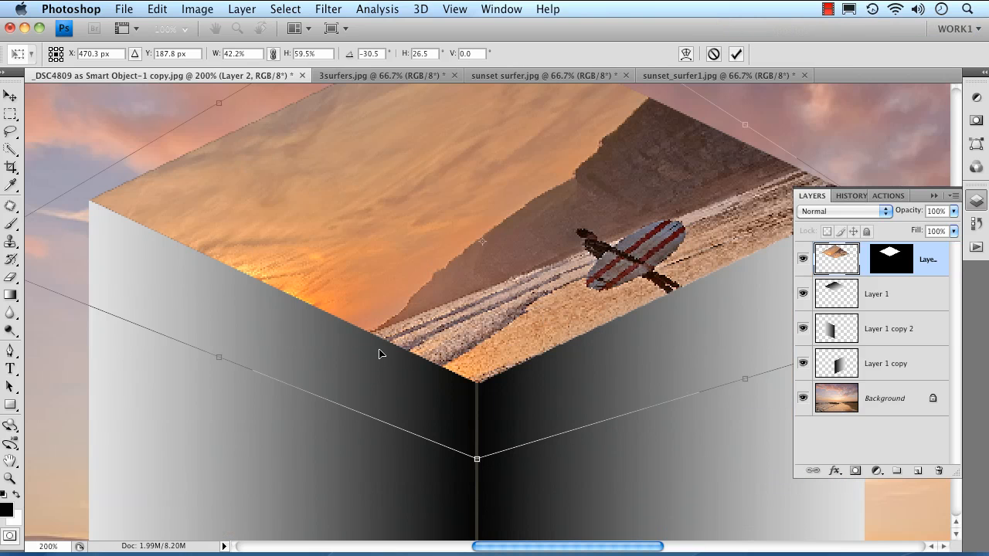
pyautogui.keyDown('alt'); pyautogui.keyDown('super'); pyautogui.click(461, 348); pyautogui.keyUp('super'); pyautogui.keyUp('alt')
pyautogui.moveTo(723, 331); pyautogui.dragTo(692, 284)
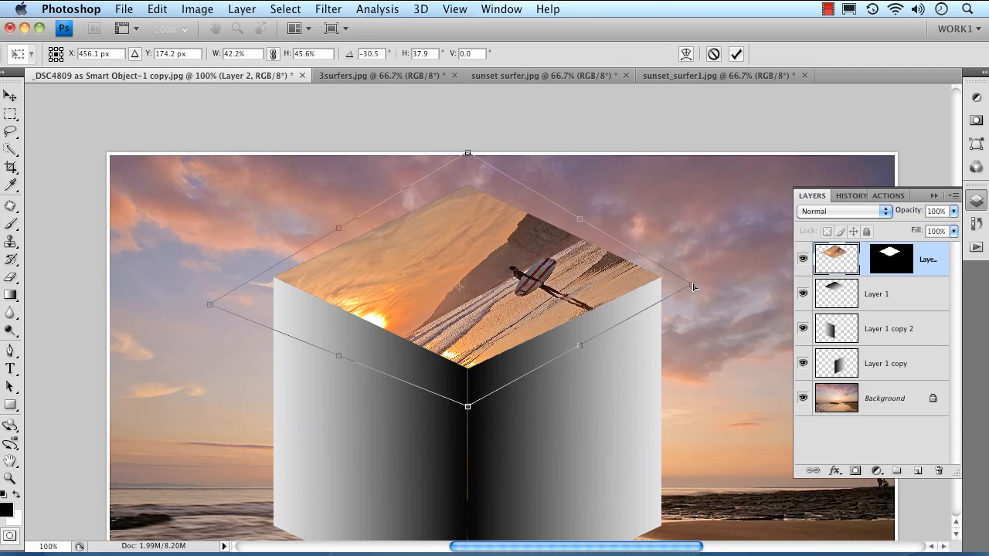
pyautogui.moveTo(462, 157); pyautogui.dragTo(459, 172)
pyautogui.moveTo(209, 304); pyautogui.dragTo(228, 286)
pyautogui.moveTo(468, 410); pyautogui.dragTo(469, 387)
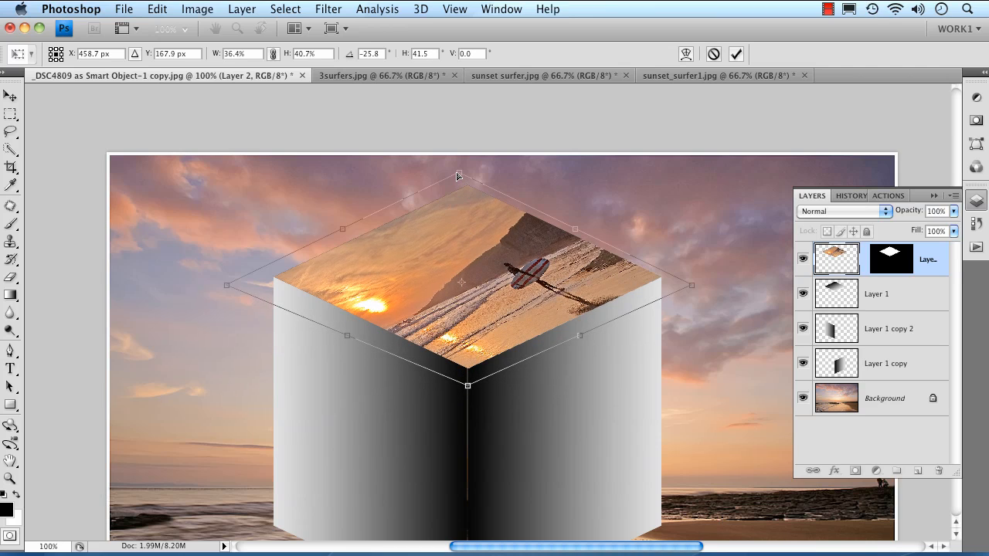
pyautogui.moveTo(461, 177); pyautogui.dragTo(469, 185)
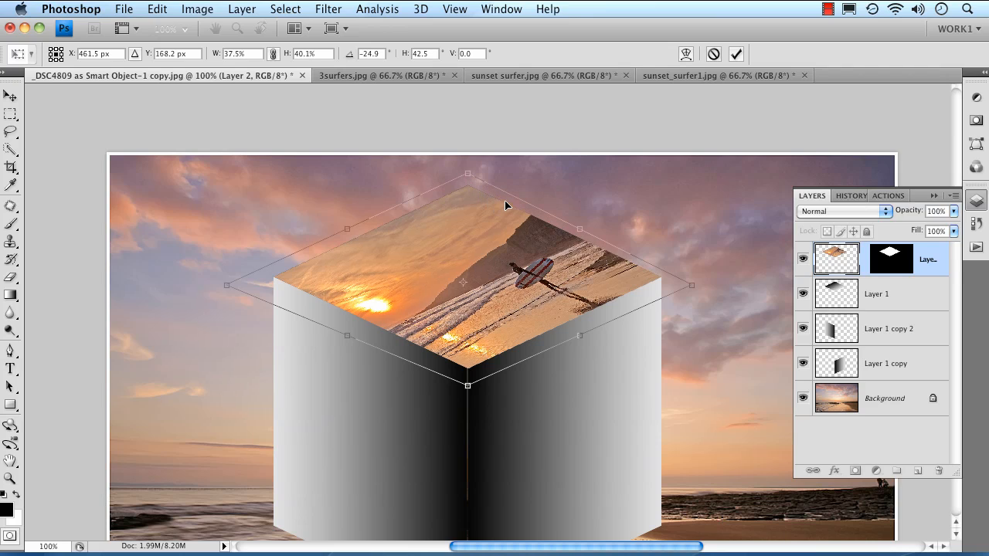
pyautogui.press('g')
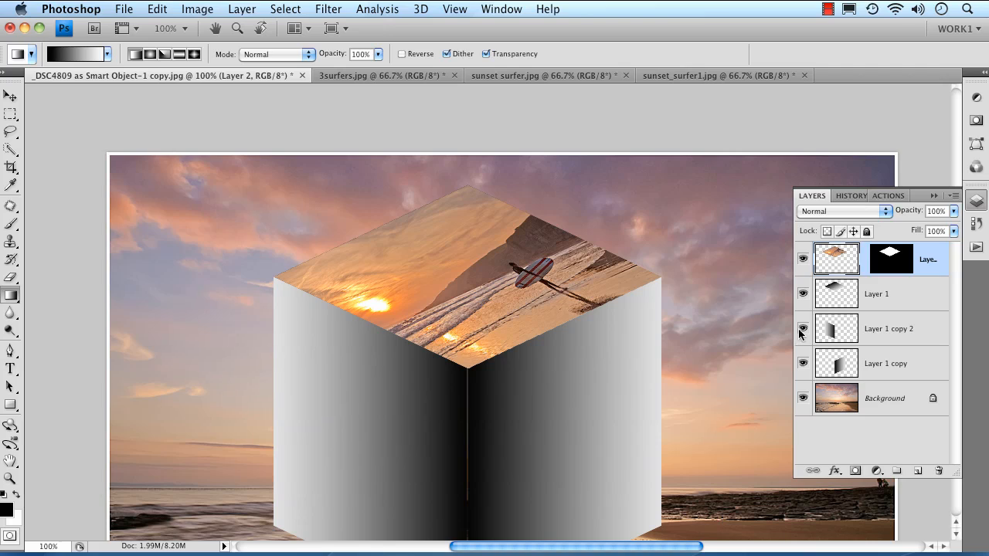
# Step: Hide Layer 1 and load the left face's outline on Layer 1 copy 2 as a selection
pyautogui.click(884, 336)
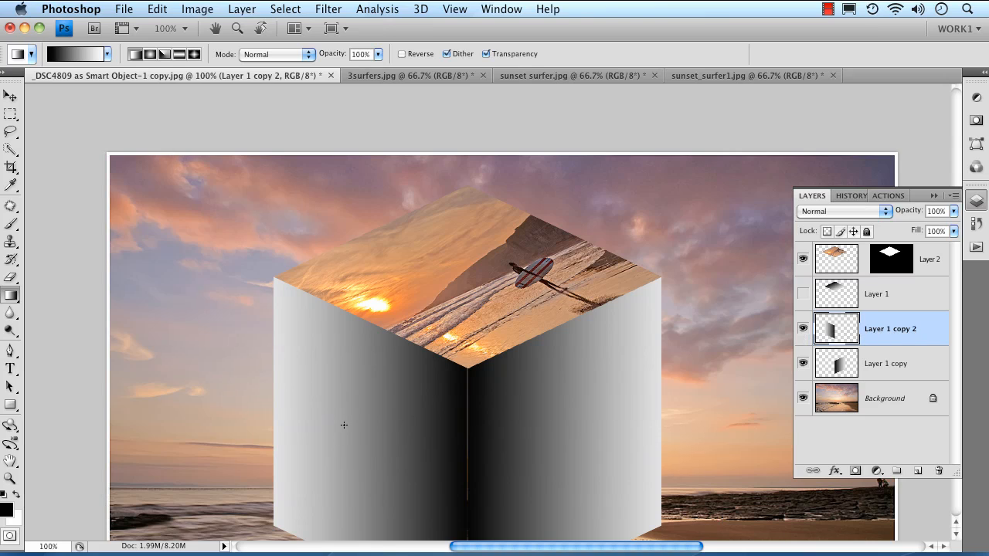
pyautogui.keyDown('super'); pyautogui.click(833, 333); pyautogui.keyUp('super')
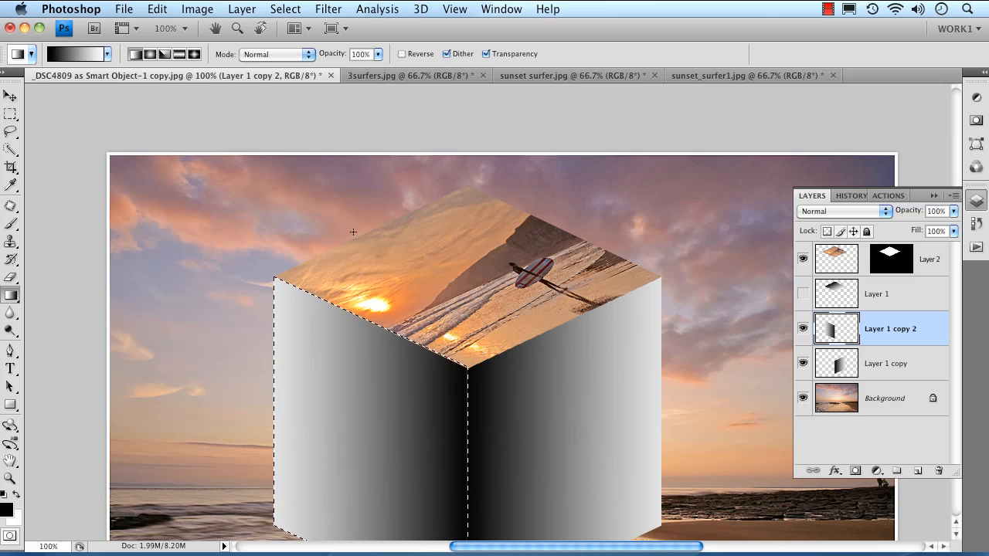
# Step: Copy the entire sunset surfer.jpg photo and return to the cube document
pyautogui.click(543, 78)
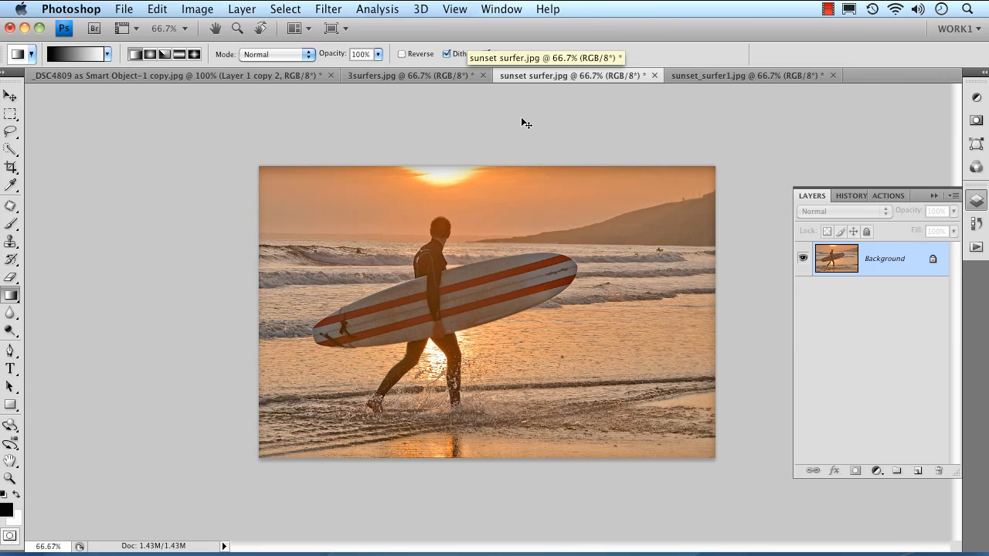
pyautogui.press('super+a')
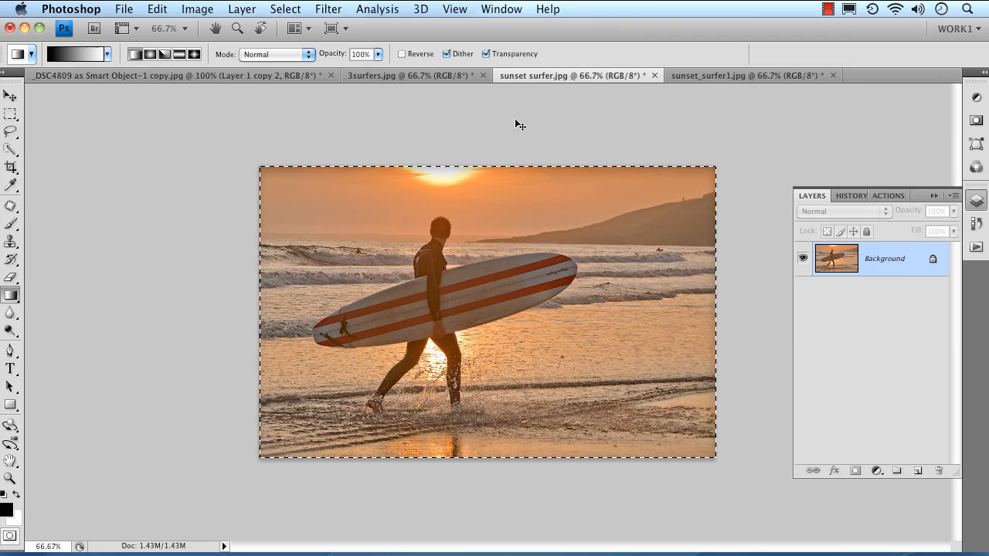
pyautogui.press('super+c')
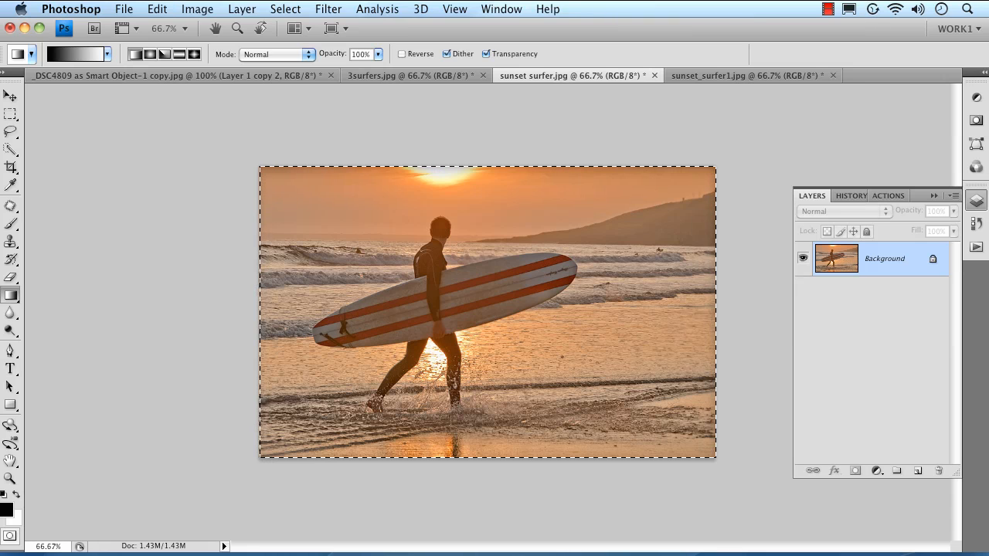
pyautogui.click(257, 75)
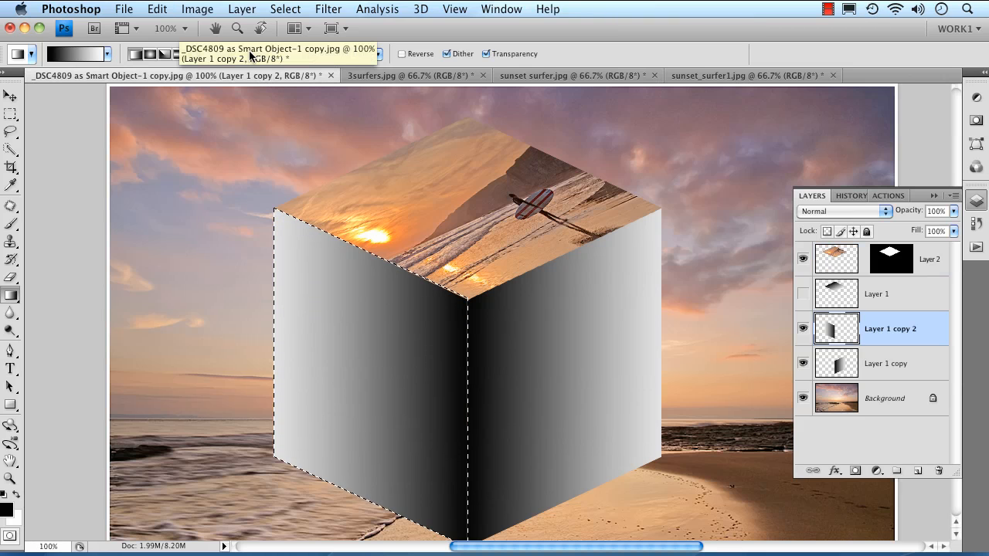
# Step: Paste the copied surfer photo into the left face's selection and rotate it about 29° clockwise with Free Transform
pyautogui.click(156, 9)
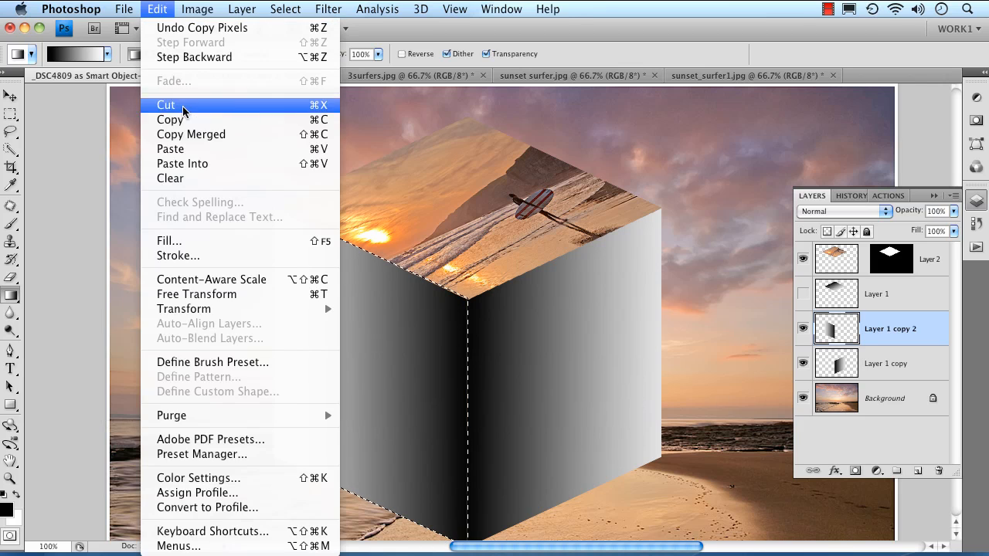
pyautogui.click(199, 164)
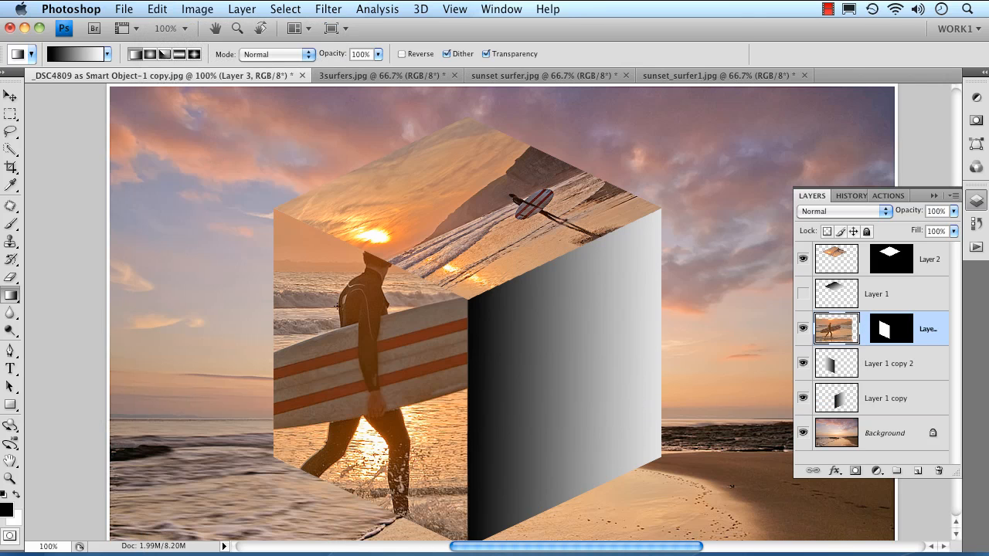
pyautogui.keyDown('alt'); pyautogui.click(353, 396); pyautogui.keyUp('alt')
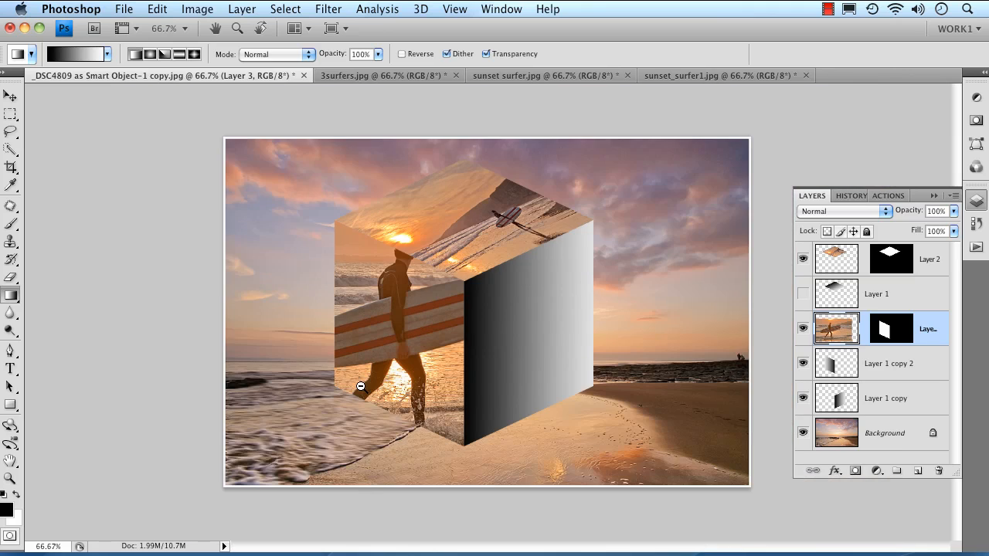
pyautogui.hotkey('ctrl', 't')
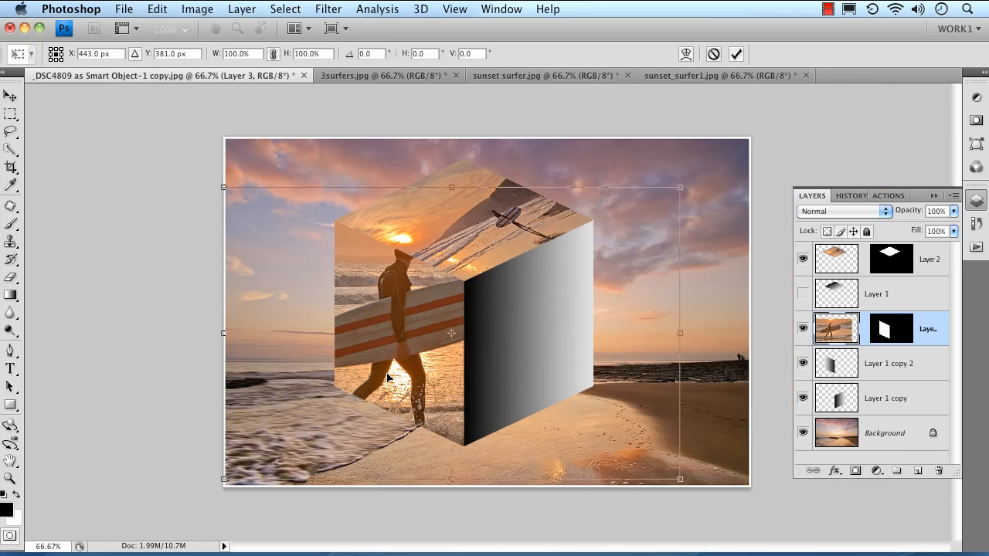
pyautogui.moveTo(707, 191); pyautogui.dragTo(671, 328)
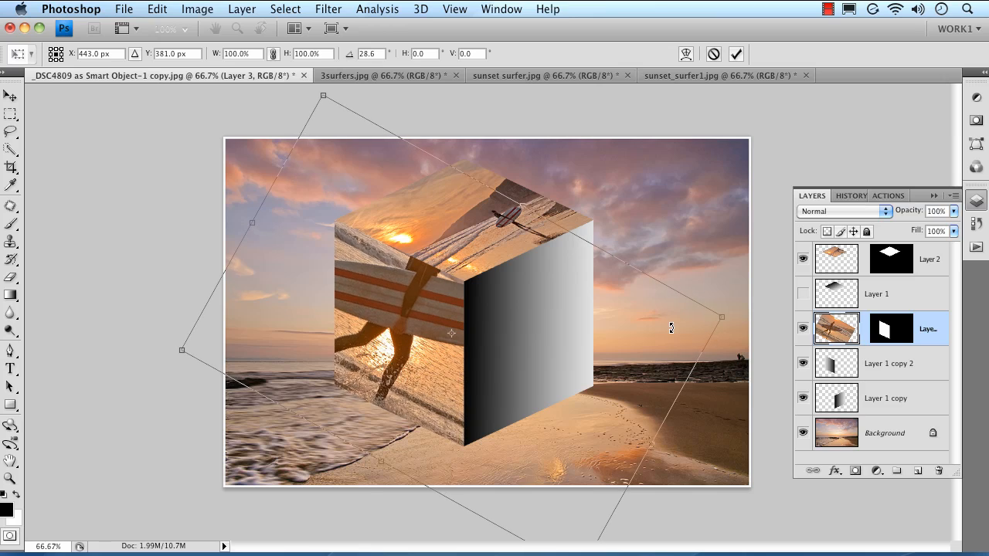
# Step: Distort the rotated surfer photo by pulling its four corners in around the cube's left face
pyautogui.rightClick(581, 321)
pyautogui.click(593, 388)
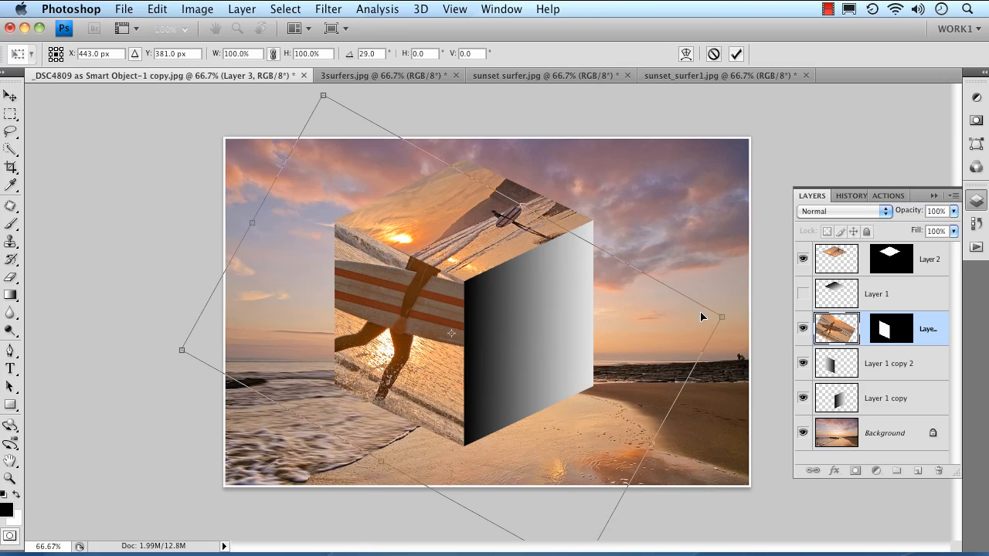
pyautogui.moveTo(724, 318); pyautogui.dragTo(516, 281)
pyautogui.keyDown('alt'); pyautogui.keyDown('super'); pyautogui.click(495, 395); pyautogui.keyUp('super'); pyautogui.keyUp('alt')
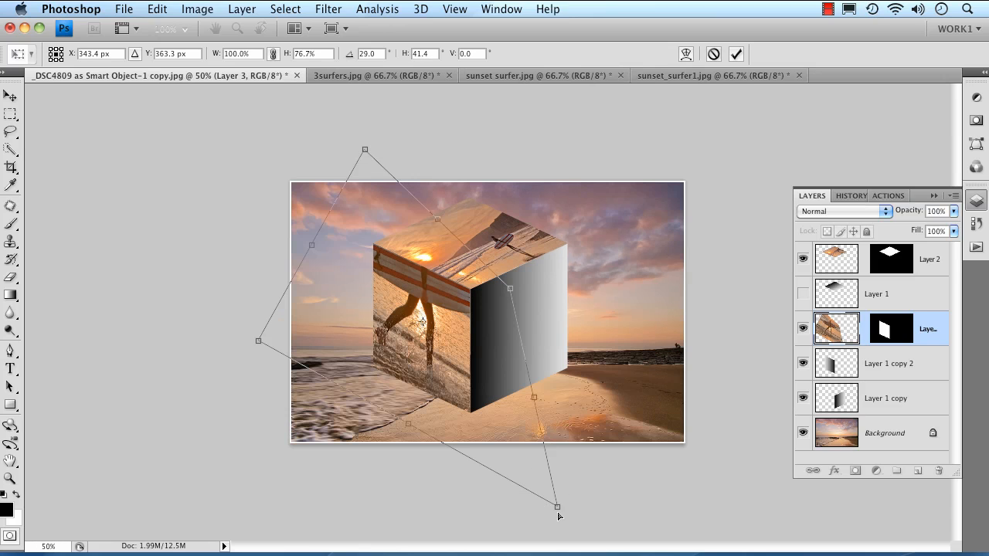
pyautogui.moveTo(557, 509); pyautogui.dragTo(481, 424)
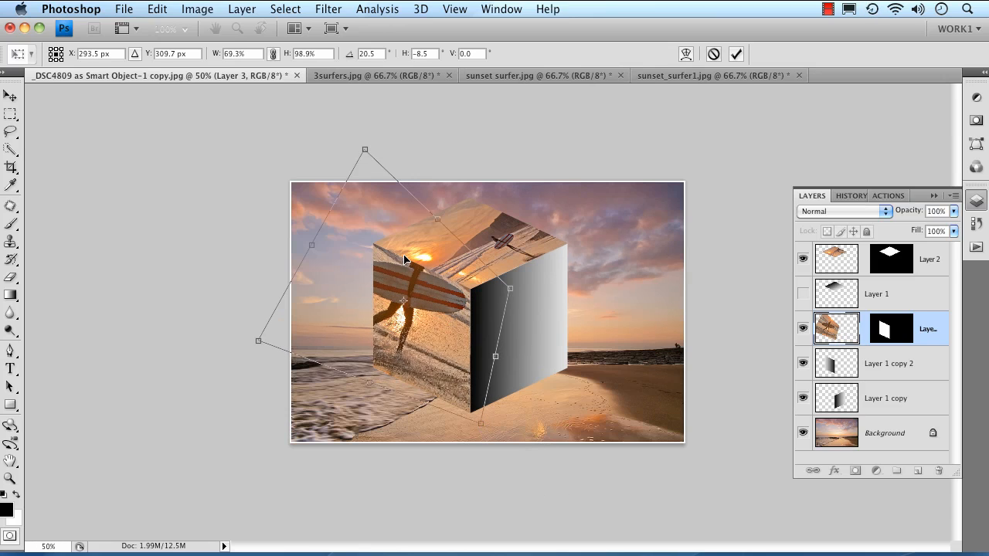
pyautogui.moveTo(365, 152); pyautogui.dragTo(365, 227)
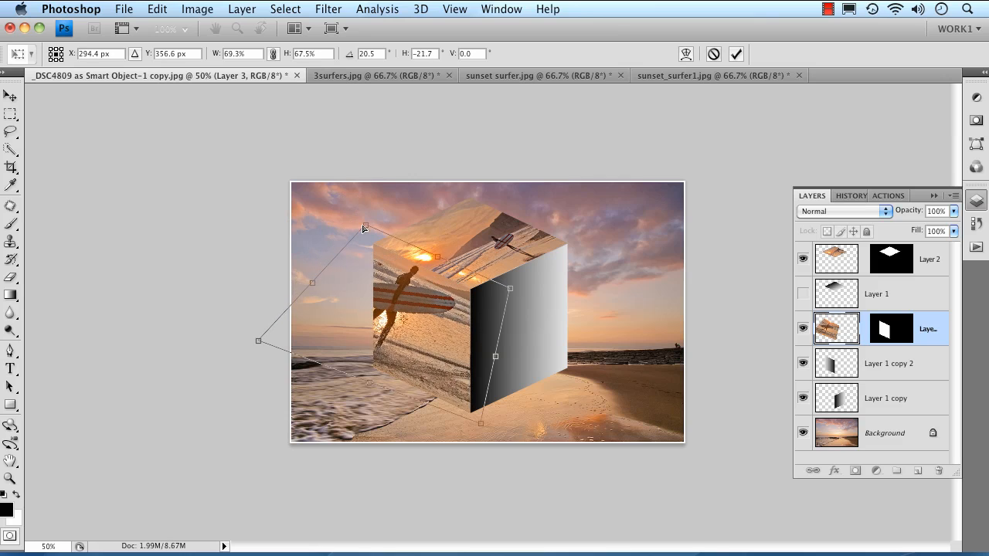
pyautogui.moveTo(257, 343); pyautogui.dragTo(345, 366)
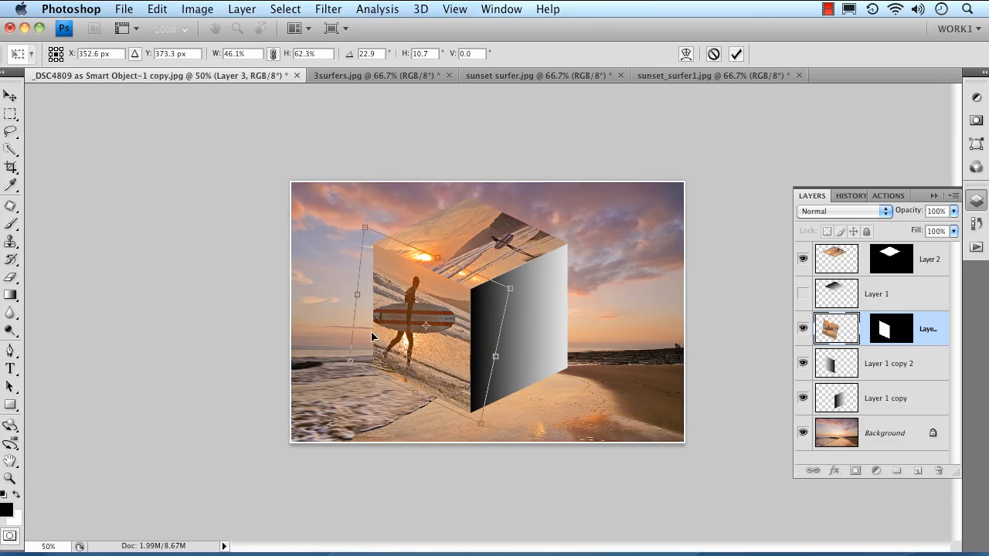
# Step: Refine the surfer photo's distorted edges and corners to follow the left face's perspective just outside its outline, and apply the transform
pyautogui.moveTo(440, 262); pyautogui.dragTo(436, 268)
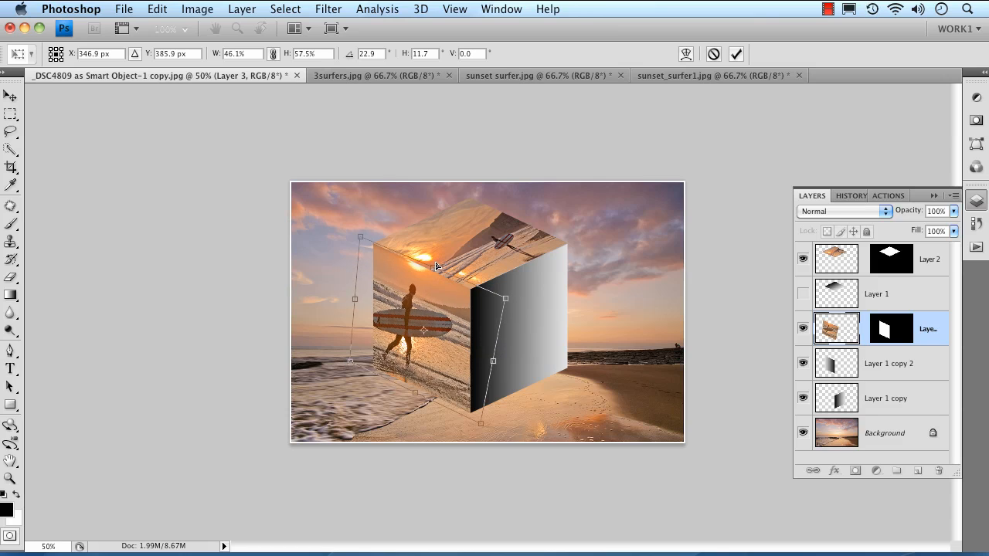
pyautogui.keyDown('super'); pyautogui.click(441, 353); pyautogui.keyUp('super')
pyautogui.keyDown('super'); pyautogui.click(439, 342); pyautogui.keyUp('super')
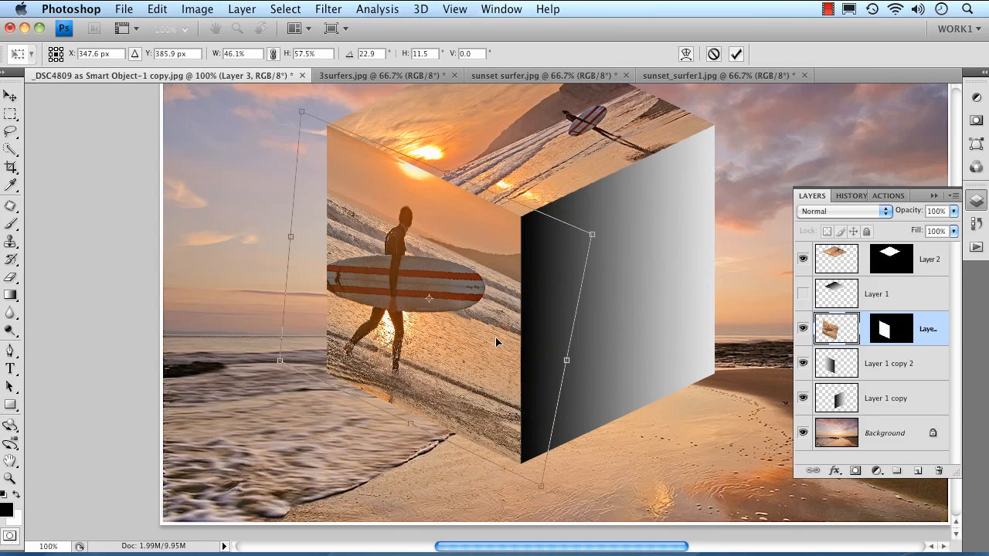
pyautogui.moveTo(598, 241); pyautogui.dragTo(558, 236)
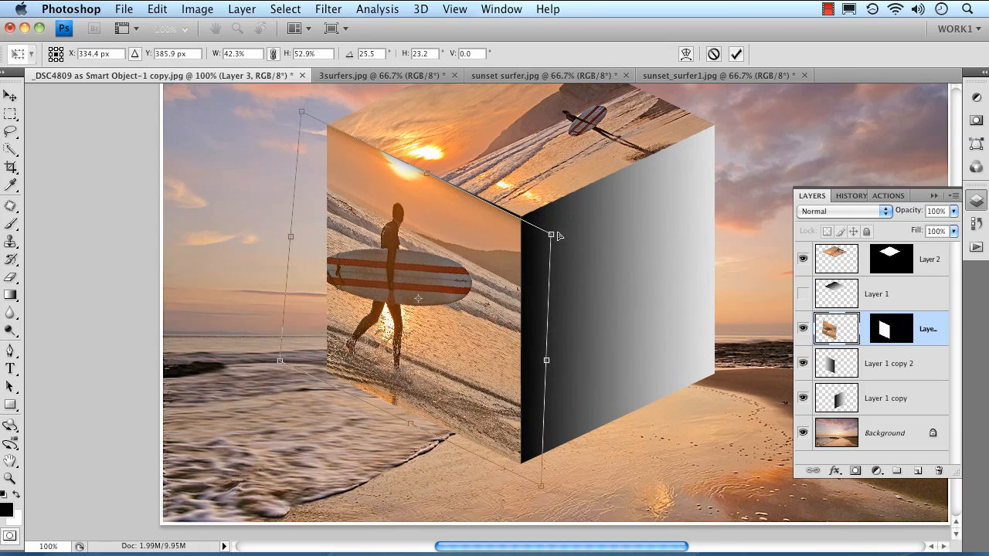
pyautogui.moveTo(284, 363); pyautogui.dragTo(290, 368)
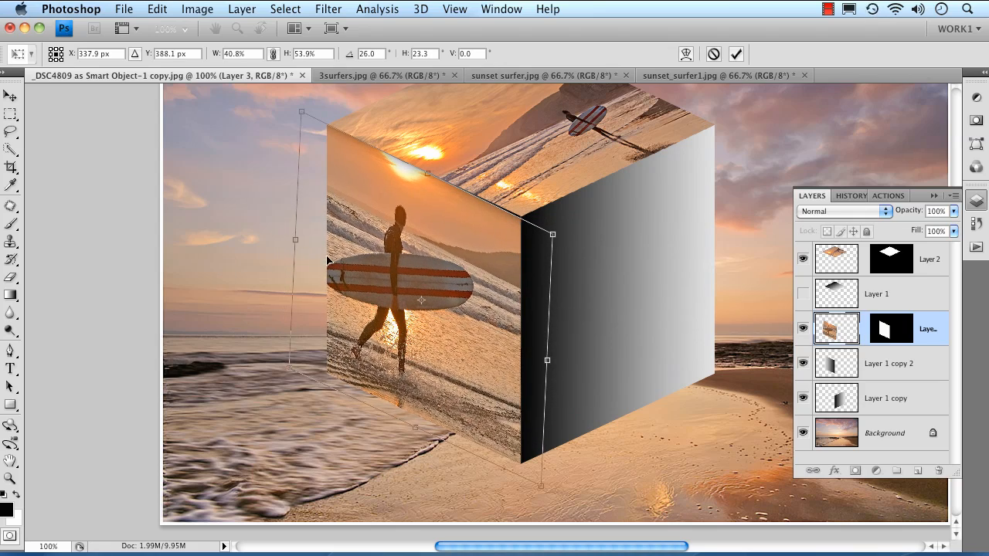
pyautogui.moveTo(308, 114); pyautogui.dragTo(323, 116)
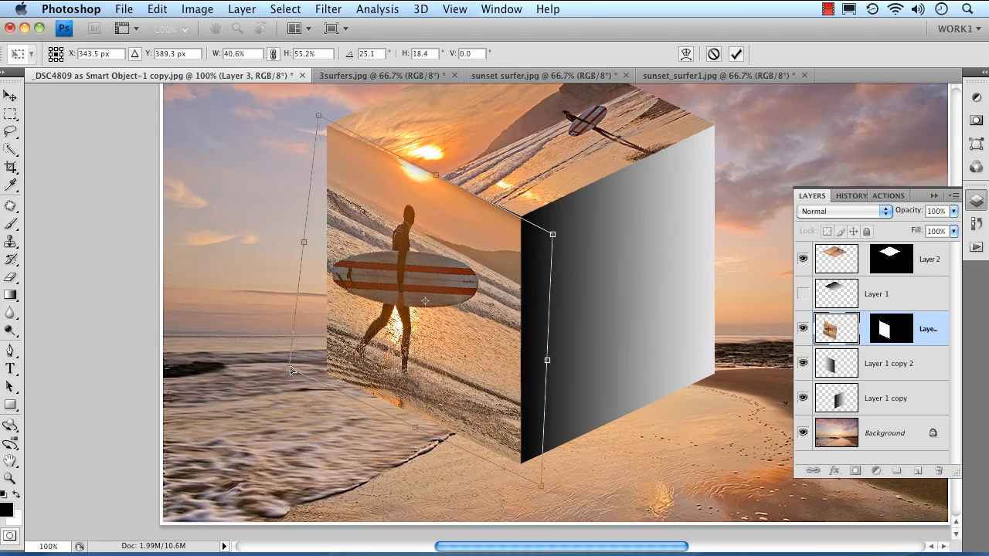
pyautogui.moveTo(291, 371); pyautogui.dragTo(307, 376)
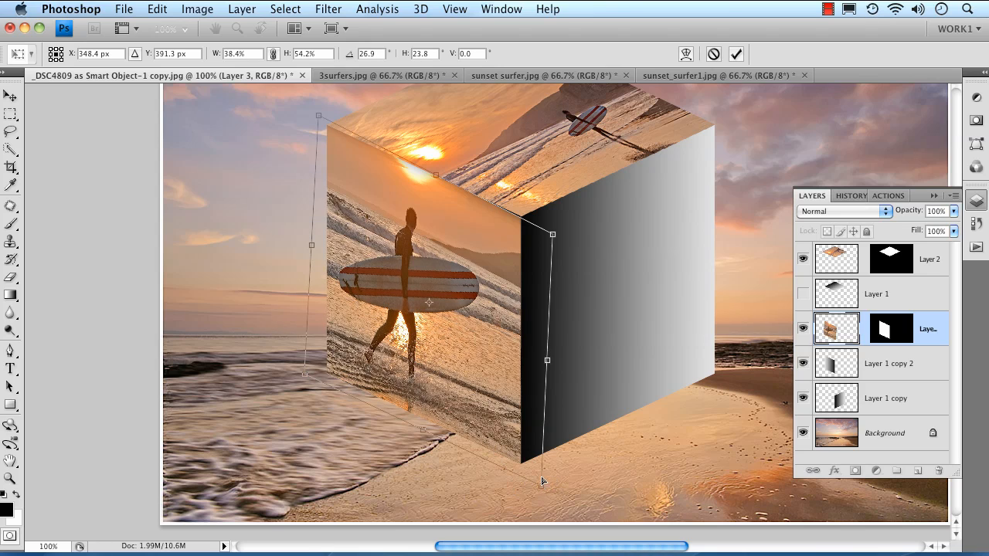
pyautogui.press('Return')
pyautogui.press('g')
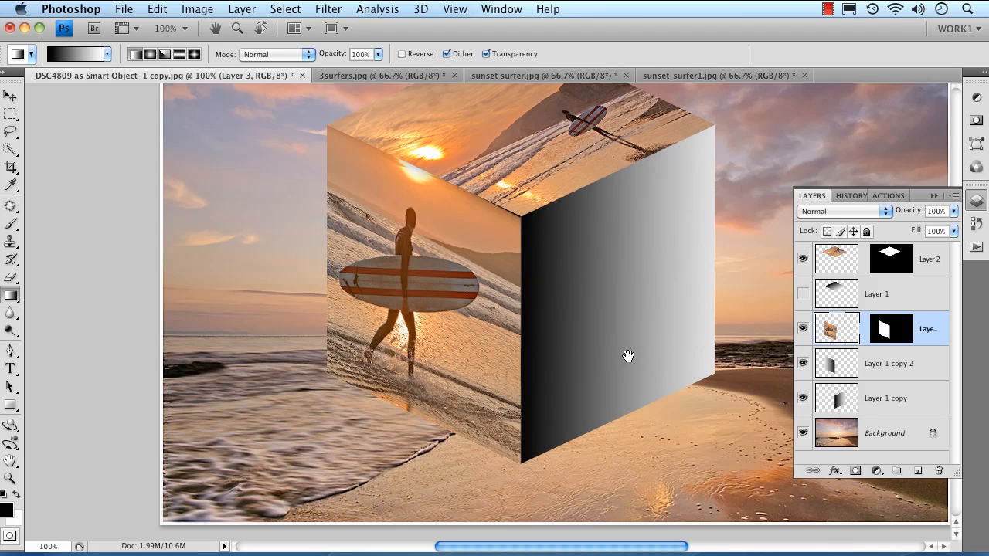
# Step: Hide Layer 1 copy 2 and load the right face's outline on Layer 1 copy as a selection
pyautogui.click(803, 363)
pyautogui.click(899, 398)
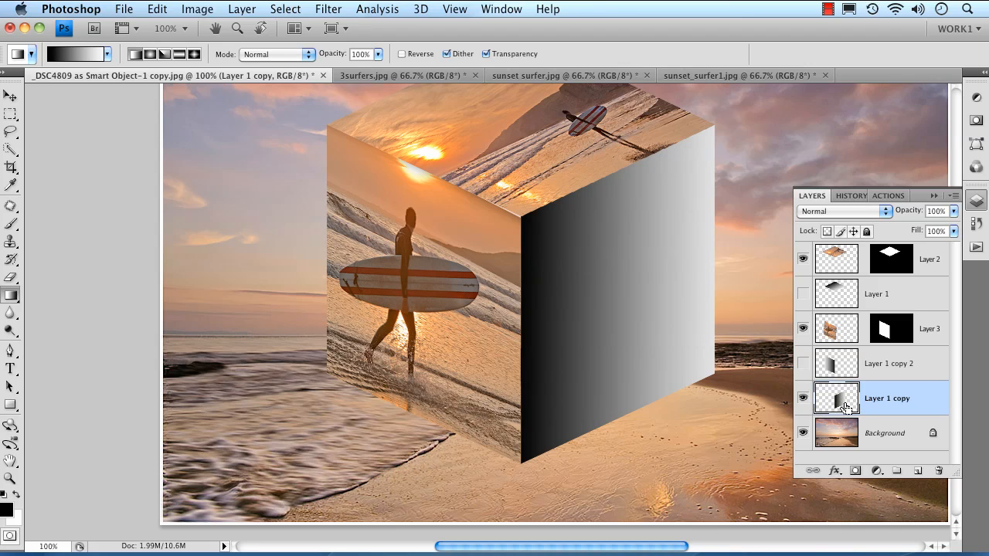
pyautogui.keyDown('super'); pyautogui.click(841, 403); pyautogui.keyUp('super')
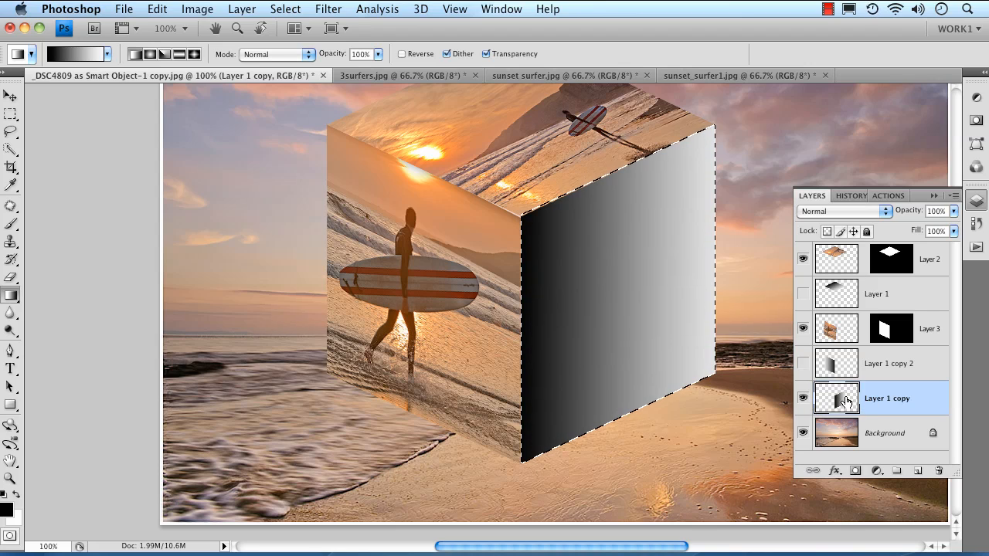
# Step: Copy the entire 3surfers.jpg photo and paste it into the right face's selection in the cube document
pyautogui.click(384, 77)
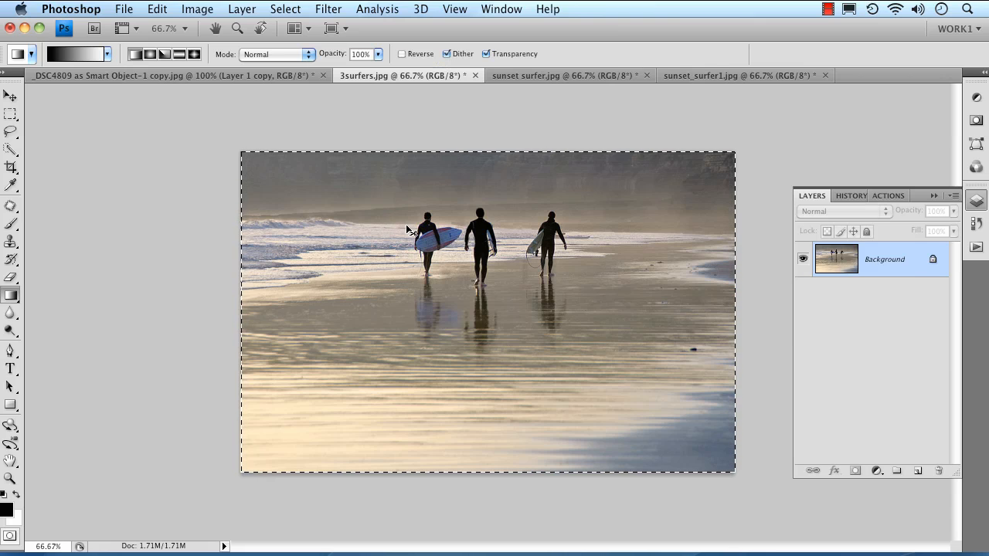
pyautogui.click(236, 78)
pyautogui.click(158, 10)
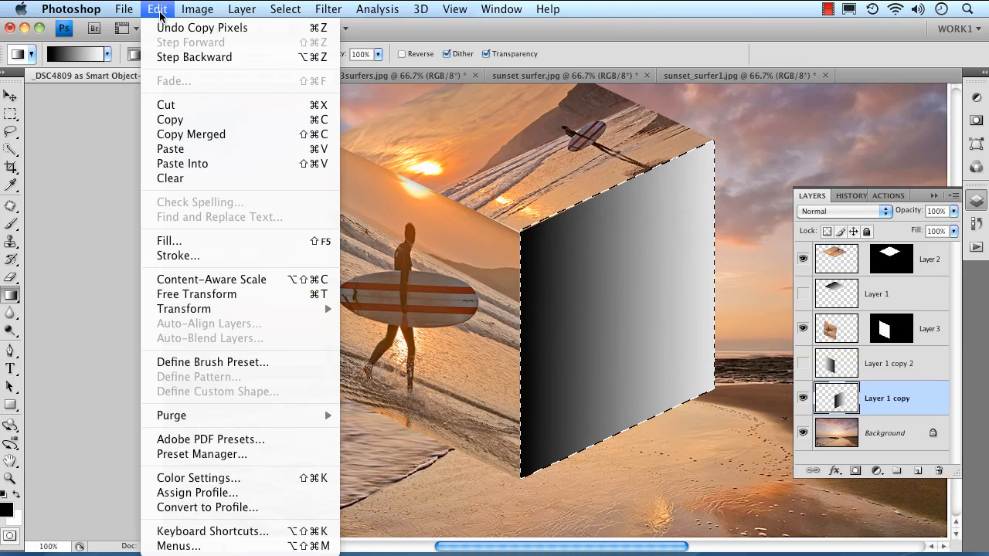
pyautogui.click(196, 163)
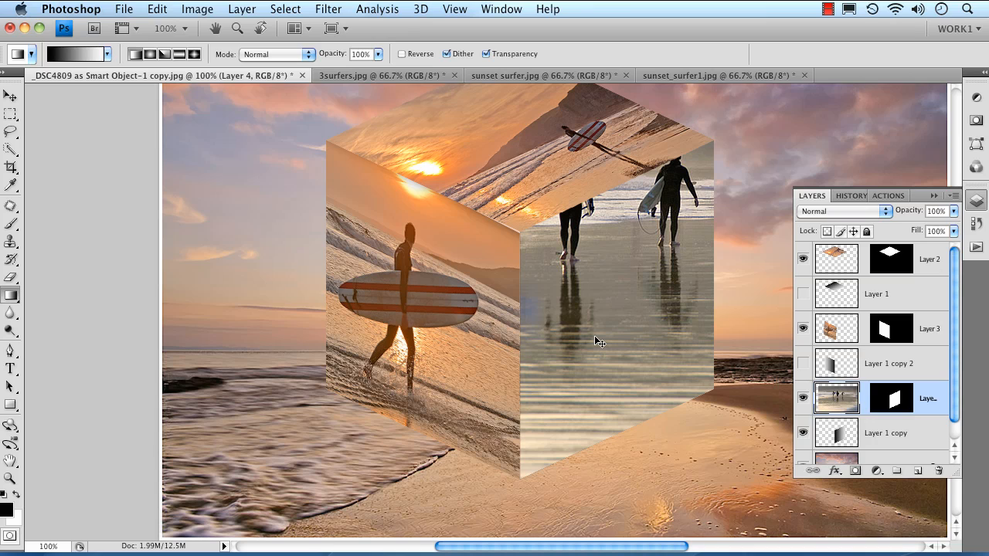
# Step: Distort the three-surfers photo by pulling its four corners in to a slanted shape slightly larger than the cube's right face
pyautogui.press('super+t')
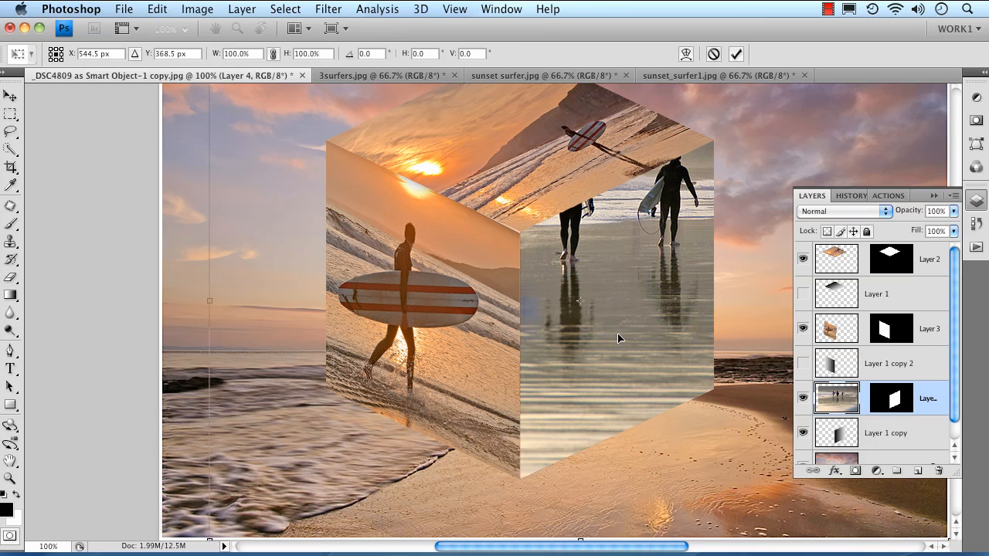
pyautogui.keyDown('alt'); pyautogui.click(615, 333); pyautogui.keyUp('alt')
pyautogui.keyDown('alt'); pyautogui.click(614, 326); pyautogui.keyUp('alt')
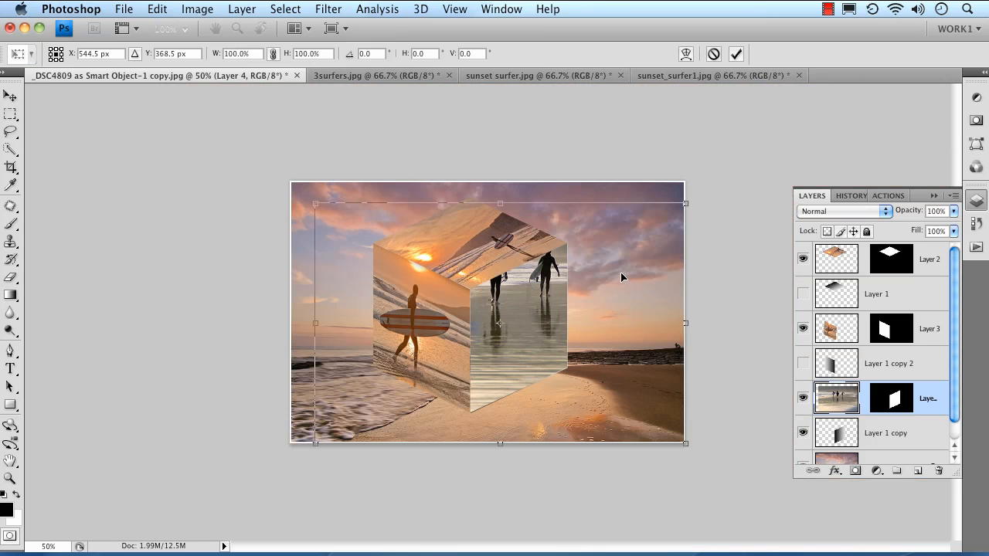
pyautogui.rightClick(620, 272)
pyautogui.click(643, 335)
pyautogui.moveTo(683, 207); pyautogui.dragTo(594, 204)
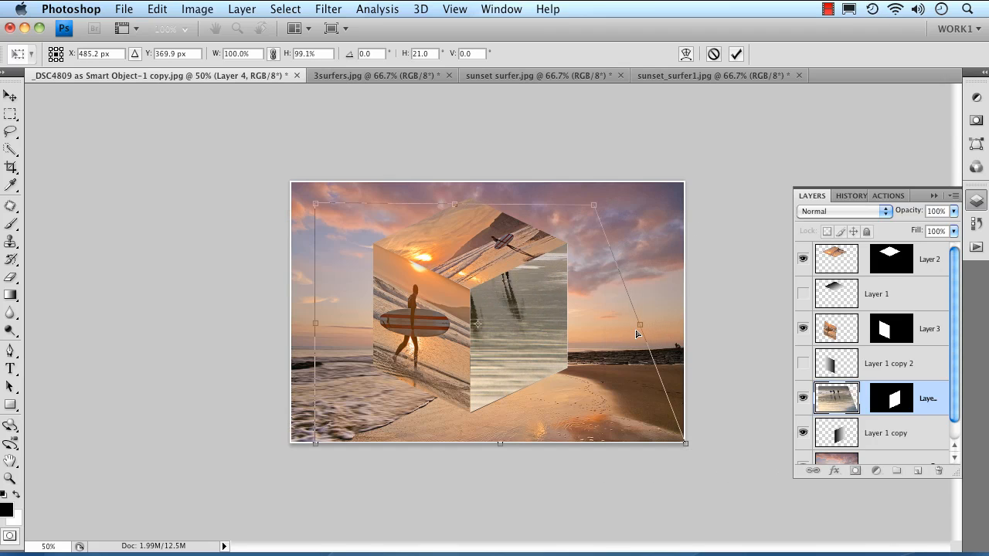
pyautogui.moveTo(683, 441); pyautogui.dragTo(615, 376)
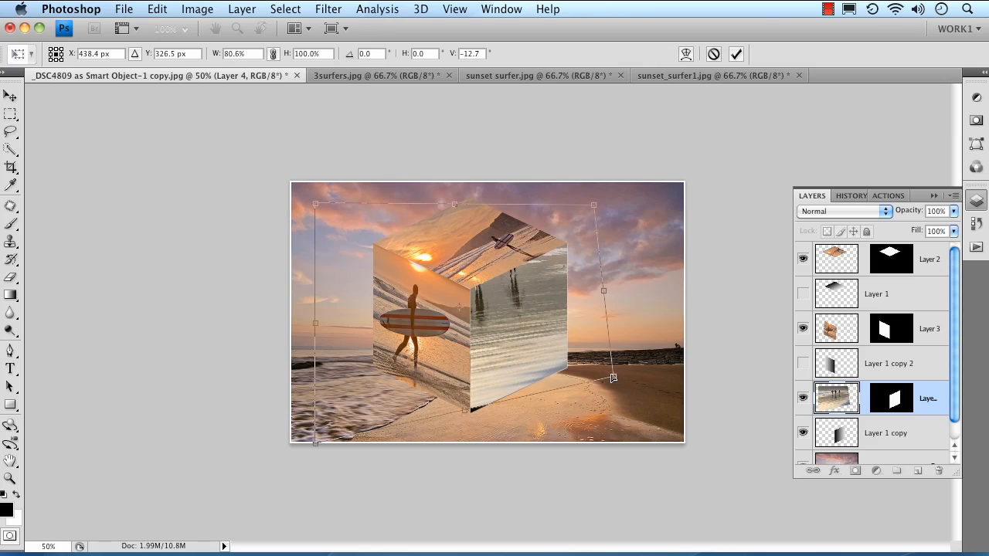
pyautogui.moveTo(315, 442); pyautogui.dragTo(466, 433)
pyautogui.moveTo(313, 206); pyautogui.dragTo(449, 283)
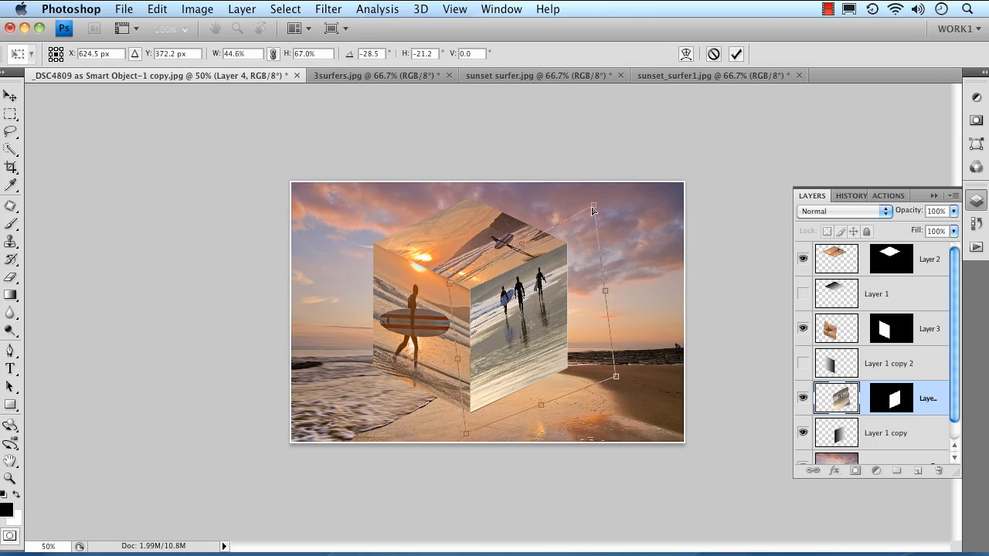
# Step: Fine-tune the three-surfers photo's corners to sit close around the right face in matching perspective, and apply the transform
pyautogui.moveTo(593, 210); pyautogui.dragTo(581, 231)
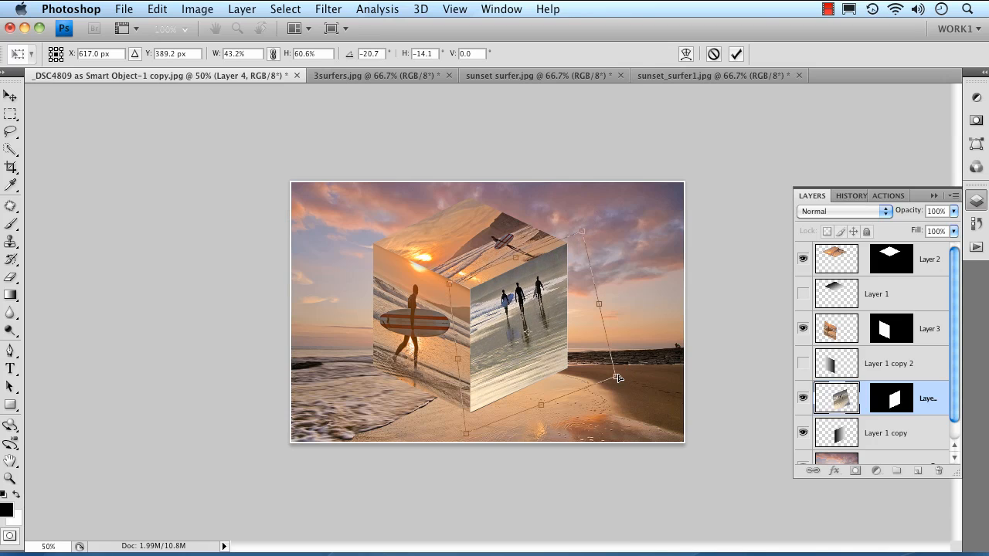
pyautogui.moveTo(618, 377); pyautogui.dragTo(592, 377)
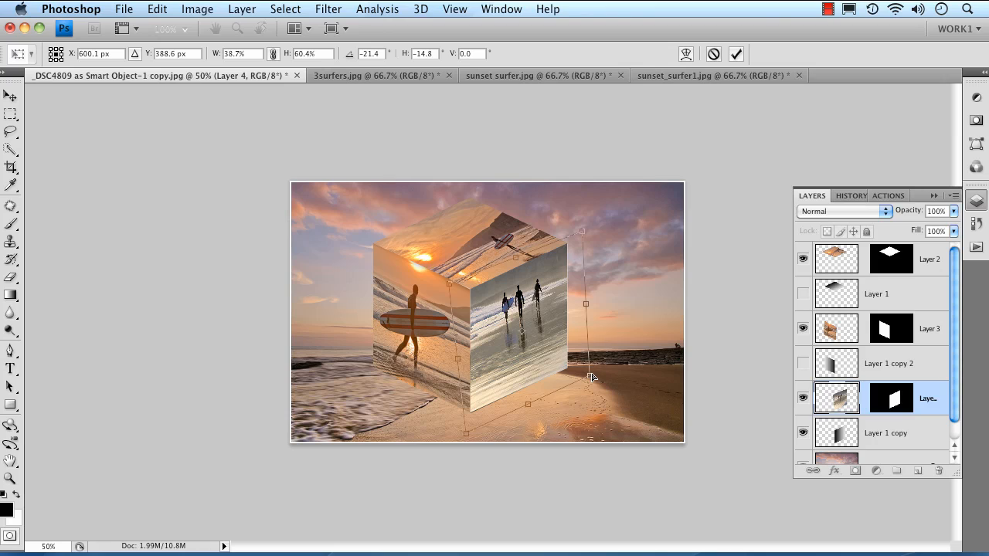
pyautogui.moveTo(466, 426); pyautogui.dragTo(459, 415)
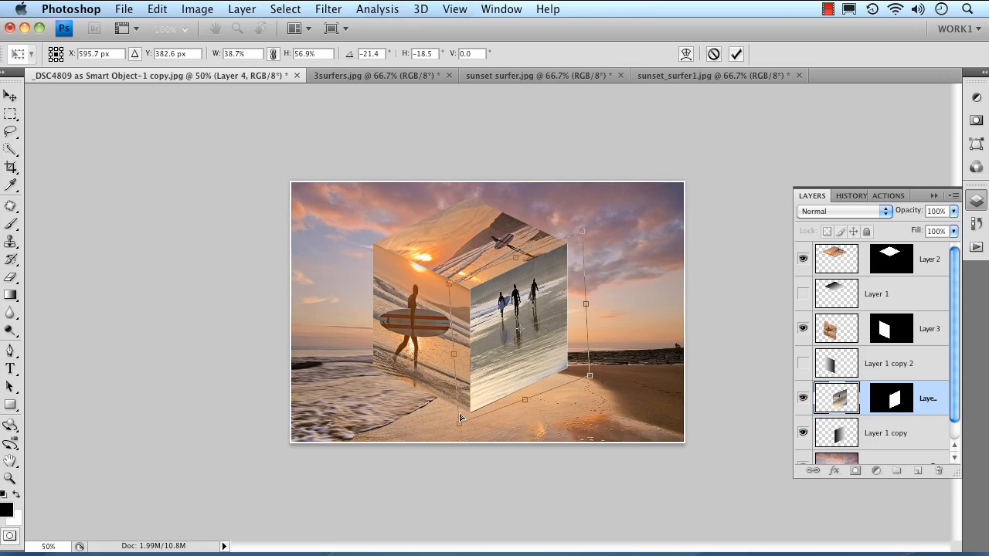
pyautogui.moveTo(584, 233); pyautogui.dragTo(581, 231)
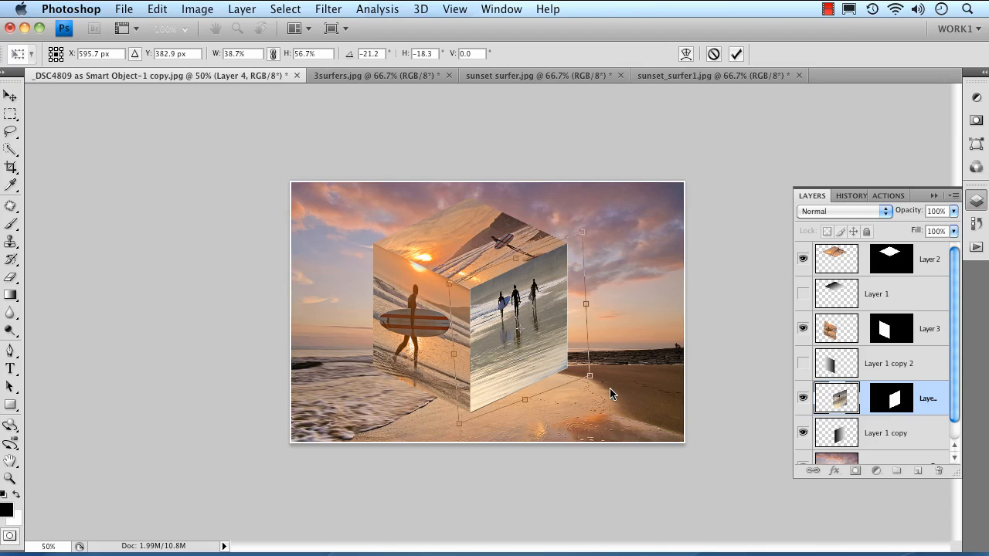
pyautogui.moveTo(589, 377); pyautogui.dragTo(583, 374)
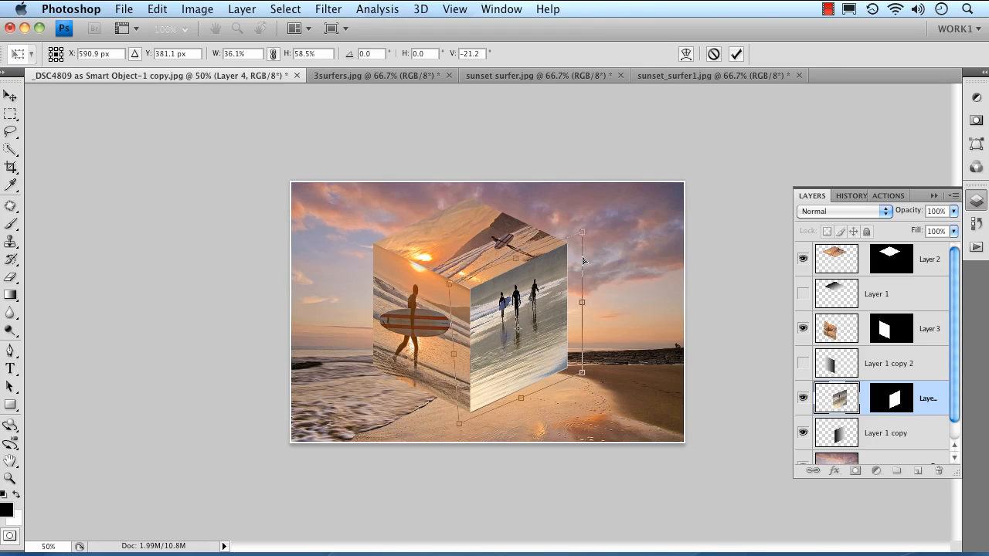
pyautogui.moveTo(447, 284); pyautogui.dragTo(453, 286)
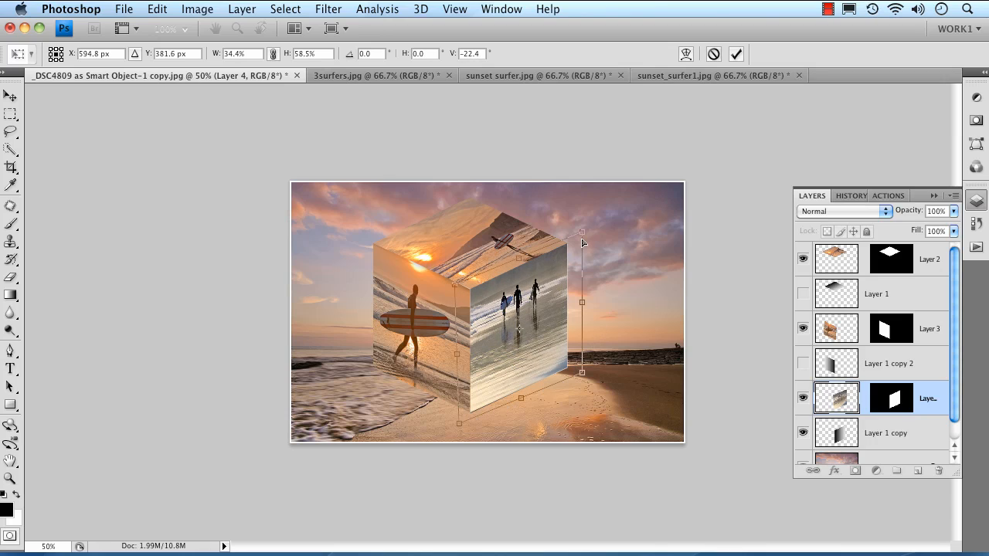
pyautogui.moveTo(586, 232); pyautogui.dragTo(579, 236)
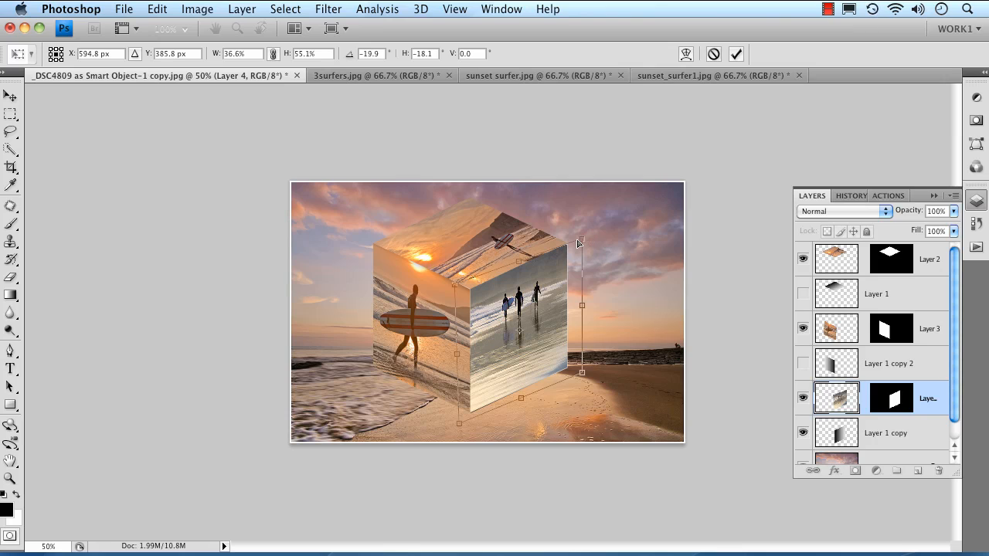
pyautogui.press('Return')
pyautogui.press('g')
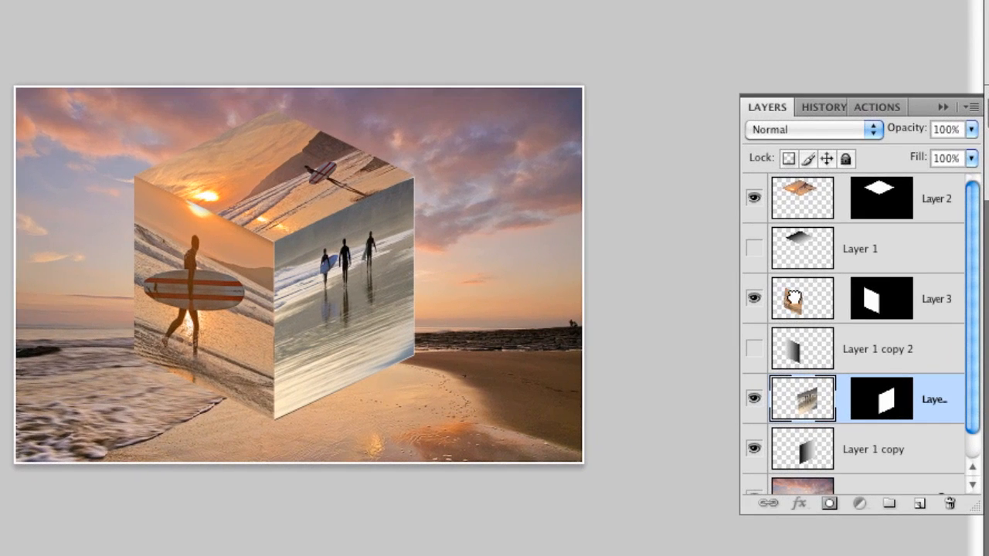
# Step: Move Layer 3 and Layer 4 directly beneath Layer 2, and show Layer 1 and Layer 1 copy 2 again
pyautogui.moveTo(793, 300); pyautogui.dragTo(788, 240)
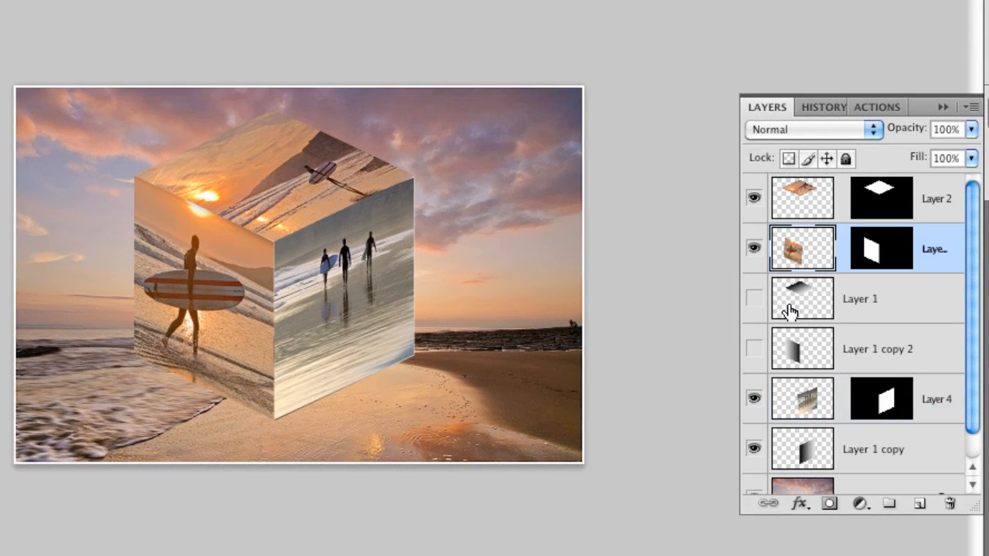
pyautogui.moveTo(803, 400); pyautogui.dragTo(789, 287)
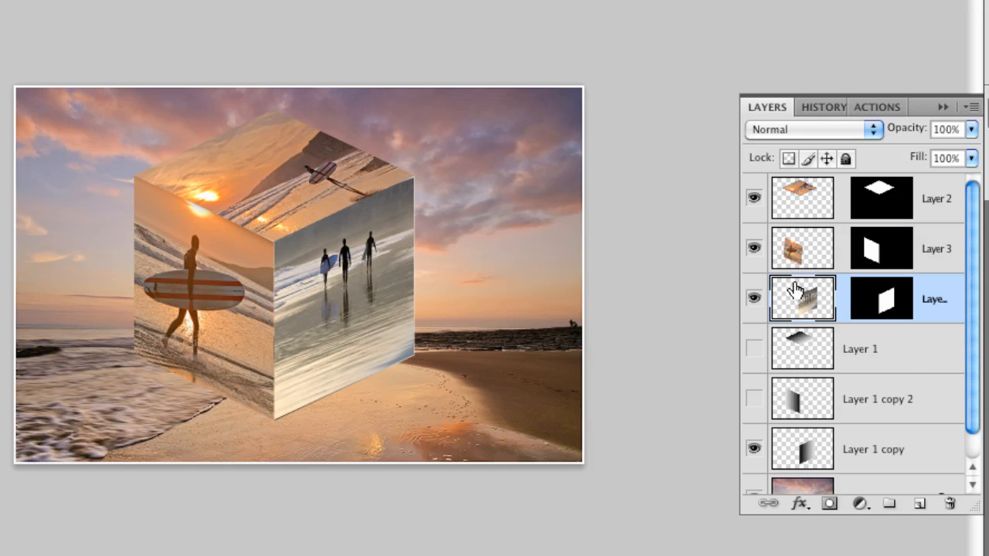
pyautogui.click(755, 349)
pyautogui.click(753, 396)
# Step: Merge Layer 1 and Layer 1 copy 2 down into Layer 1 copy so the three gradient faces form one layer
pyautogui.click(880, 357)
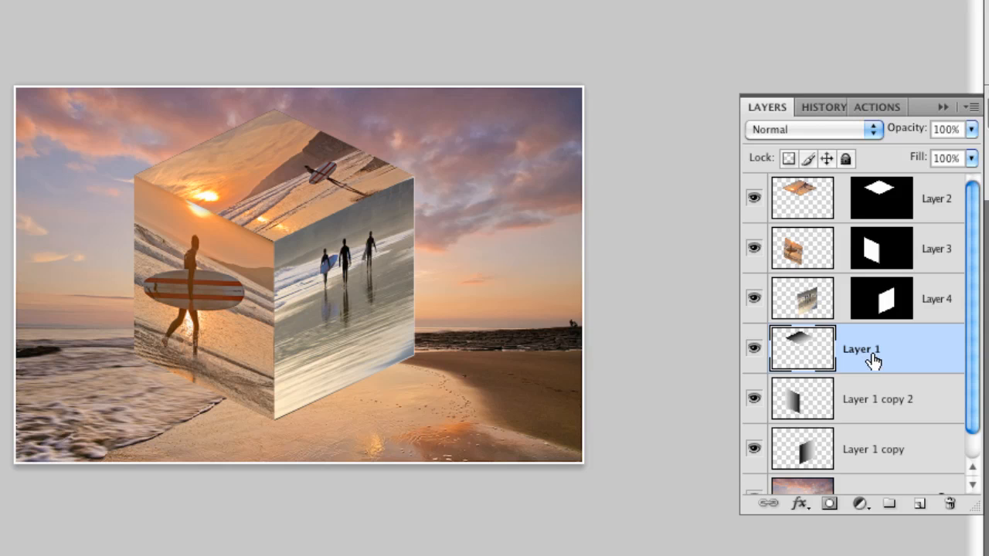
pyautogui.press('super+e')
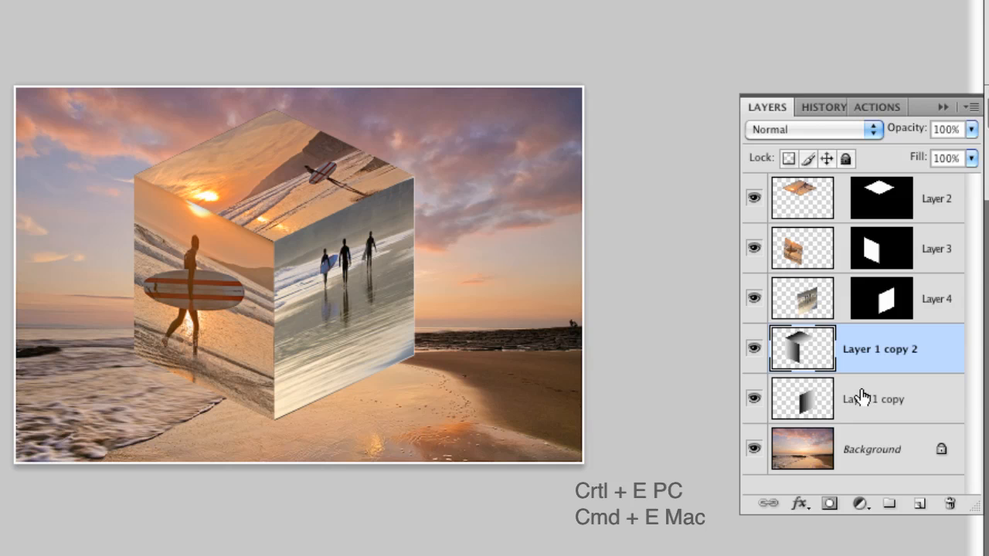
pyautogui.press('super+e')
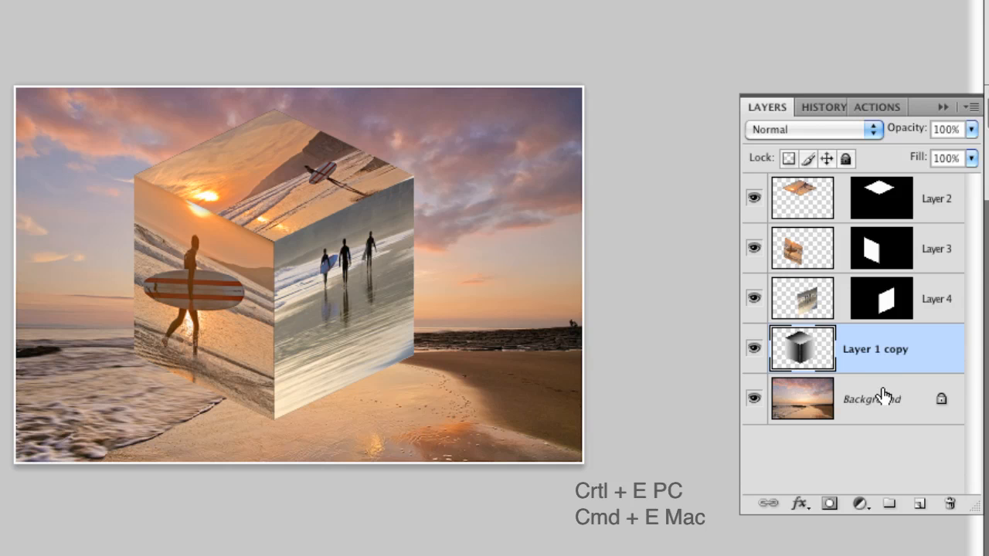
# Step: With the three photo layers hidden, fill the cube silhouette on Layer 1 copy with the black foreground color and deselect
pyautogui.moveTo(754, 304); pyautogui.dragTo(757, 203)
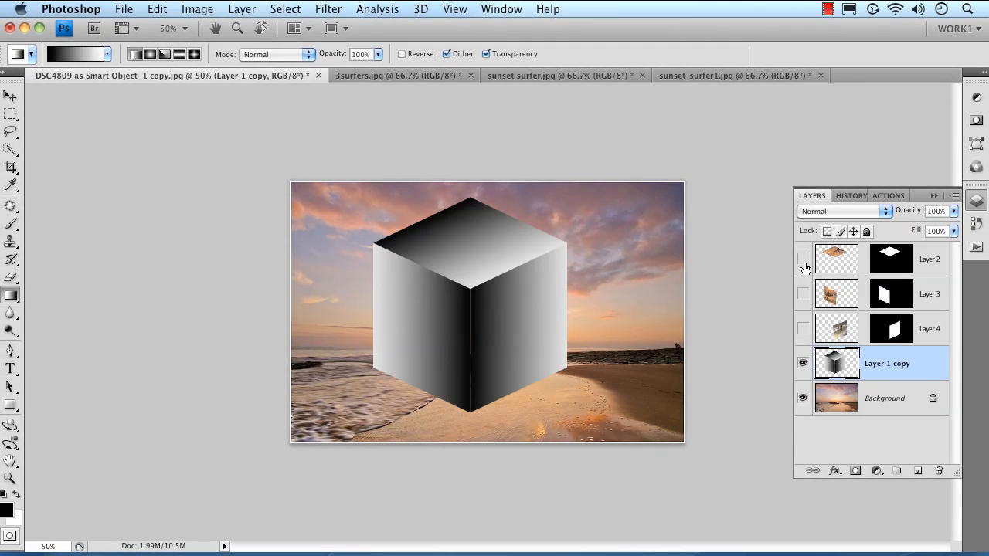
pyautogui.keyDown('super'); pyautogui.click(836, 366); pyautogui.keyUp('super')
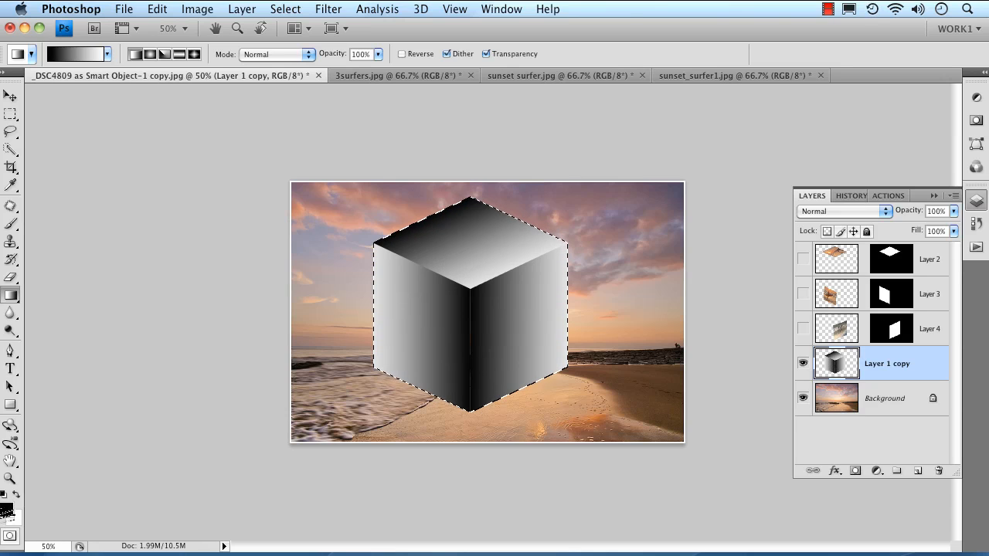
pyautogui.click(157, 10)
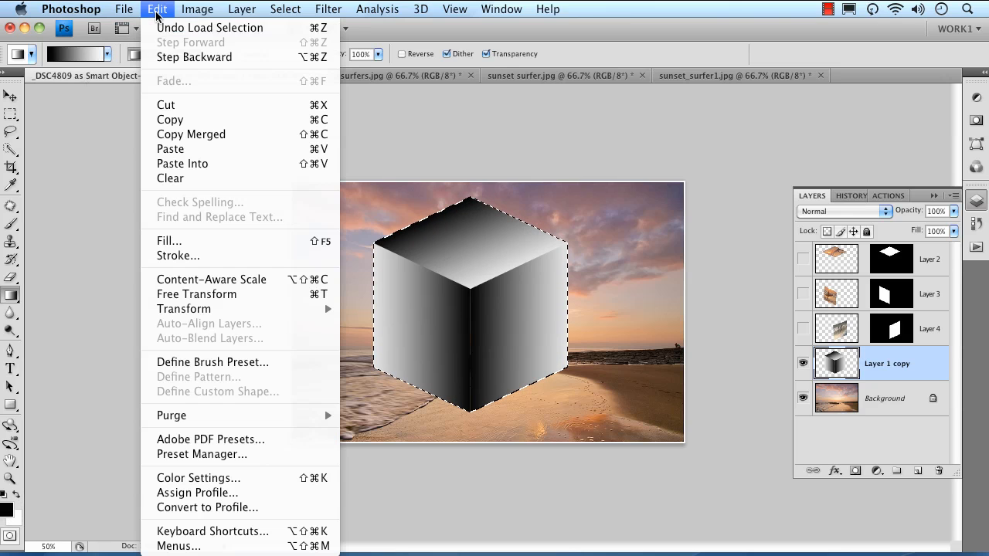
pyautogui.click(181, 240)
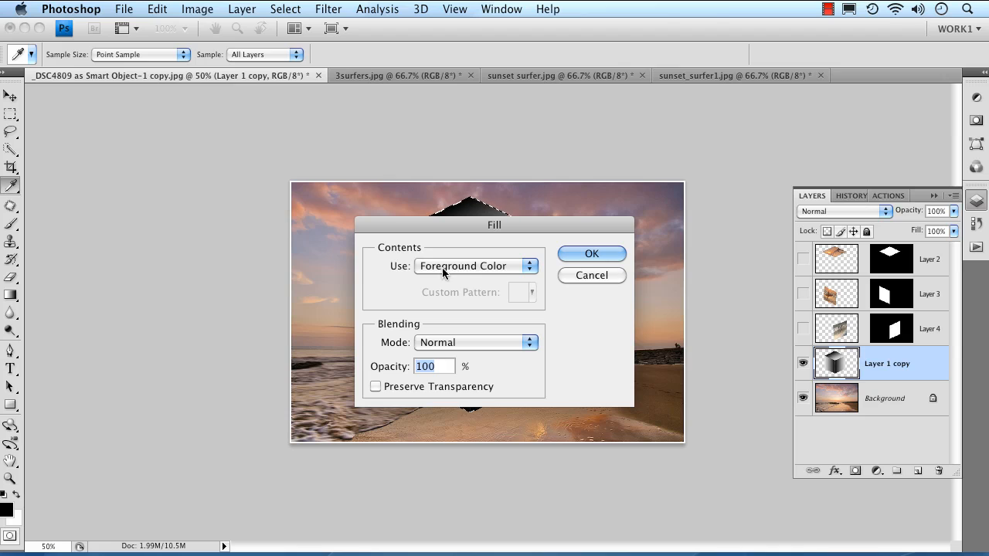
pyautogui.click(567, 262)
pyautogui.press('g')
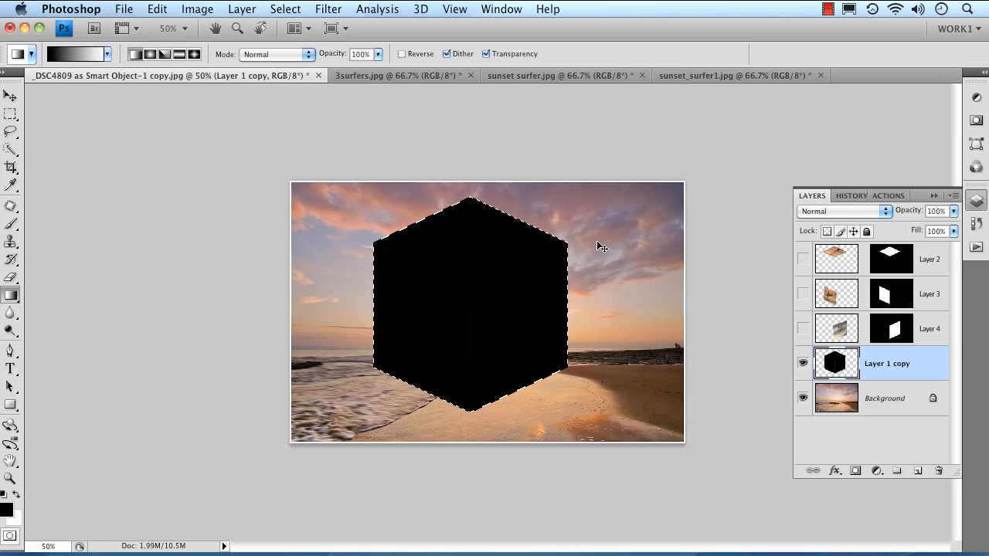
pyautogui.press('super+d')
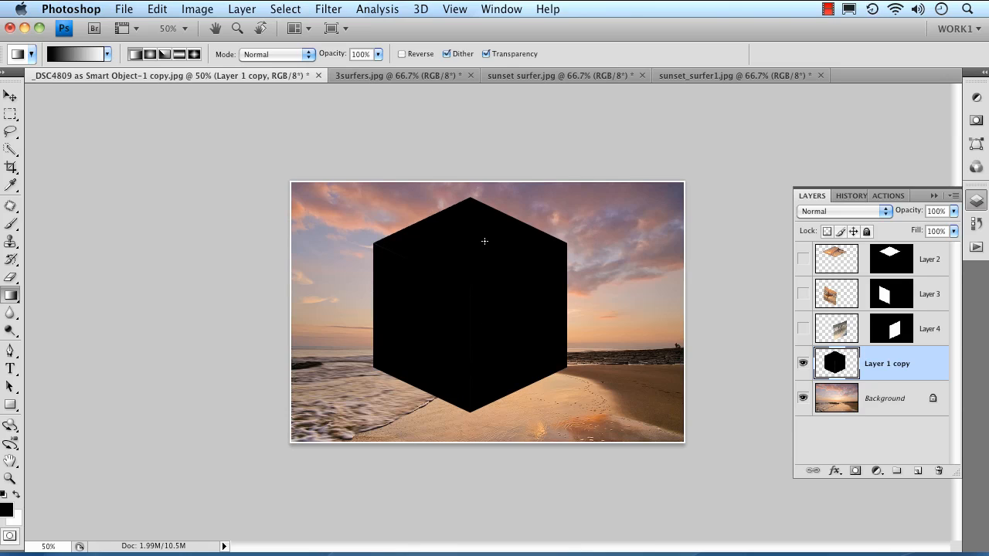
# Step: Show the three photo layers and apply a Gaussian Blur to the black silhouette on Layer 1 copy to form a soft shadow
pyautogui.moveTo(804, 334); pyautogui.dragTo(807, 261)
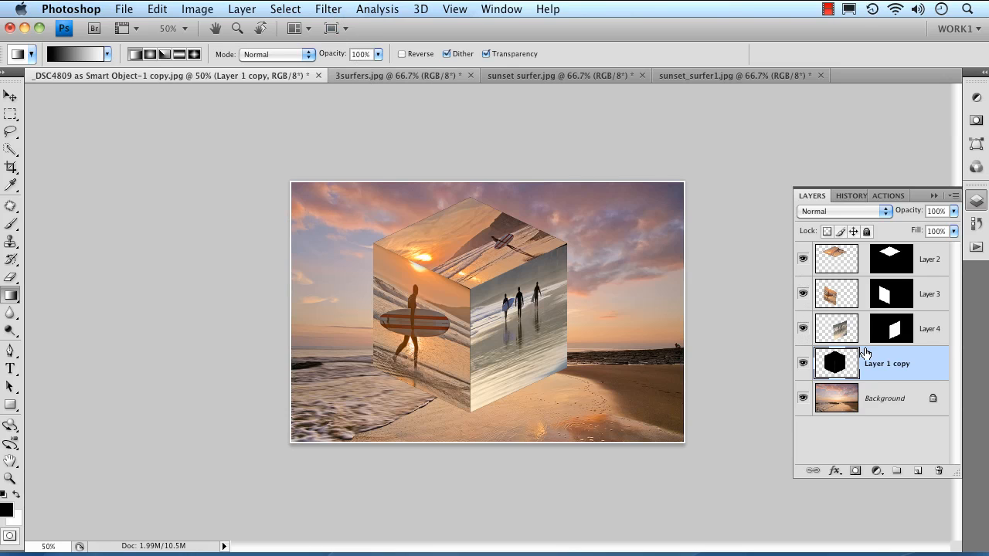
pyautogui.click(328, 10)
pyautogui.moveTo(352, 145)
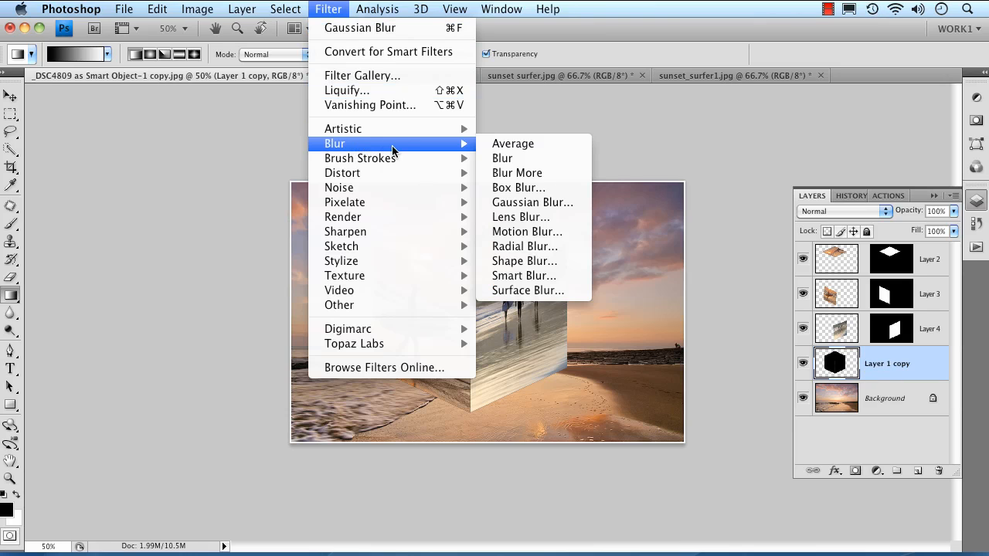
pyautogui.click(508, 203)
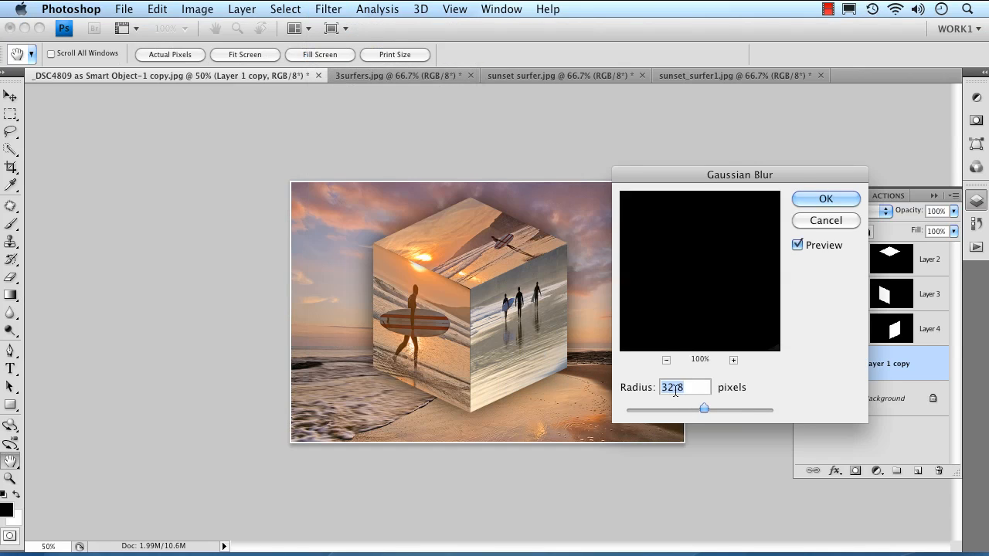
pyautogui.moveTo(702, 408)
pyautogui.mouseDown()
pyautogui.moveTo(656, 406)
pyautogui.moveTo(710, 408)
pyautogui.mouseUp()
pyautogui.click(829, 201)
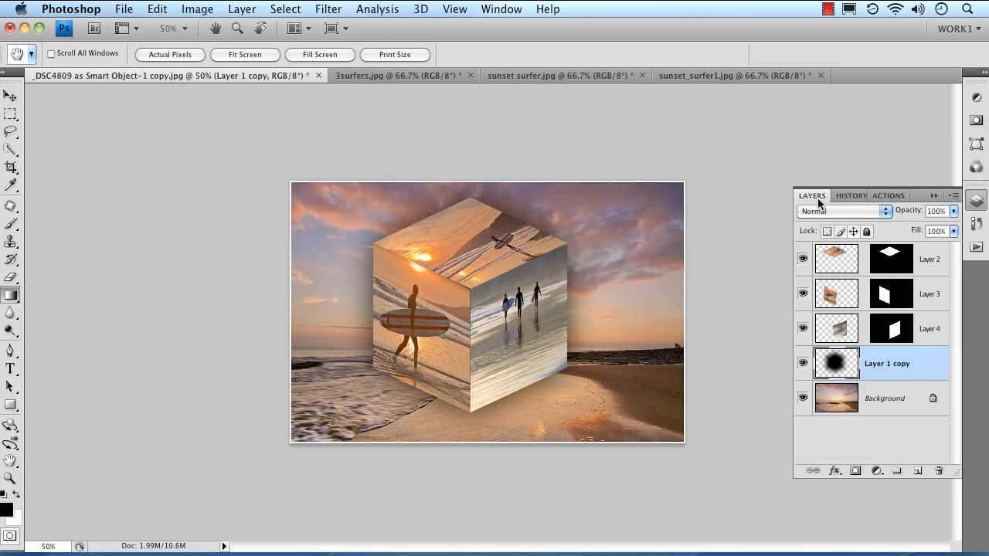
pyautogui.press('g')
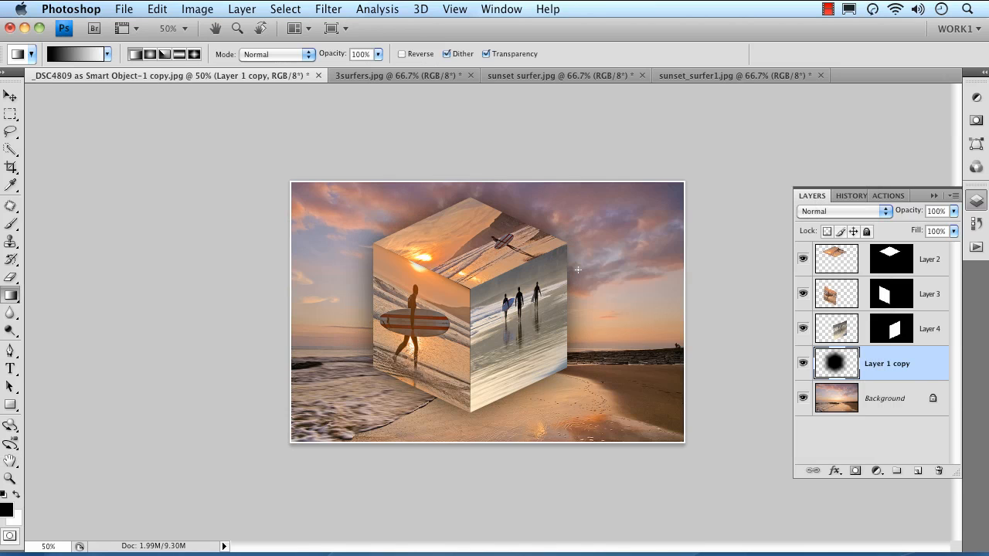
# Step: Shift the blurred shadow slightly down behind the cube and lower the opacity of Layer 1 copy to 63%
pyautogui.click(11, 96)
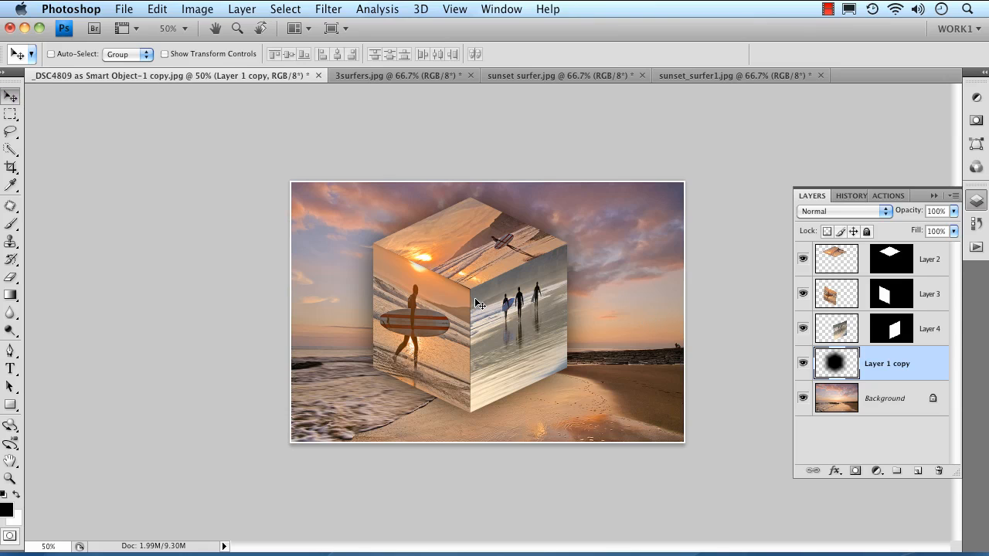
pyautogui.moveTo(474, 297); pyautogui.dragTo(480, 327)
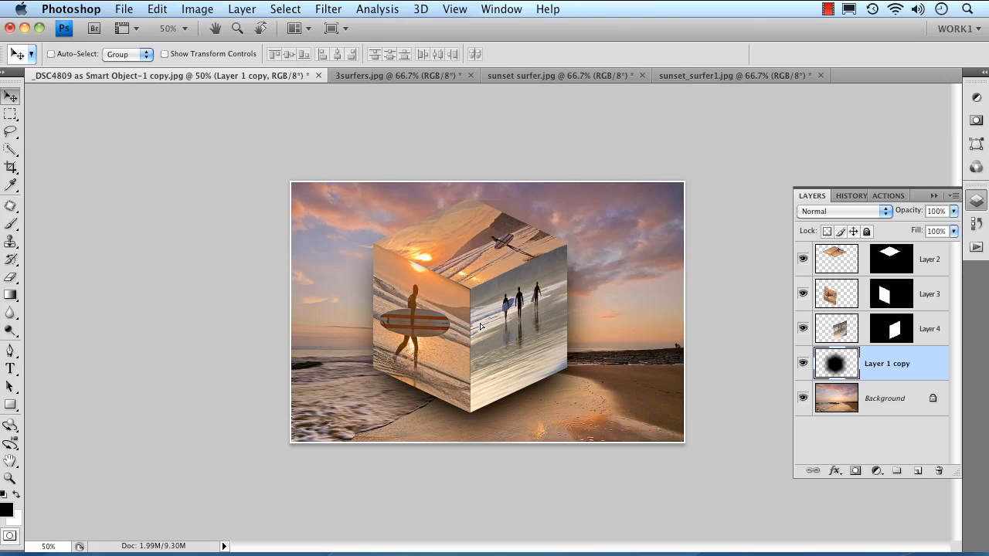
pyautogui.moveTo(917, 216); pyautogui.dragTo(898, 218)
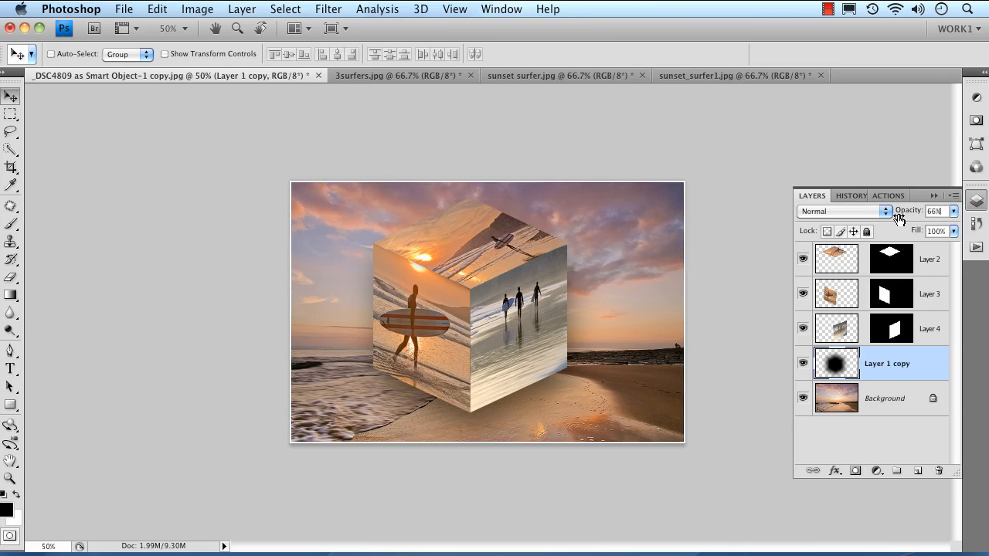
pyautogui.click(804, 364)
pyautogui.click(804, 364)
# Step: Display the finished image fitted to the screen on a black canvas surround with all panels hidden
pyautogui.keyDown('super'); pyautogui.click(542, 384); pyautogui.keyUp('super')
pyautogui.doubleClick(10, 461)
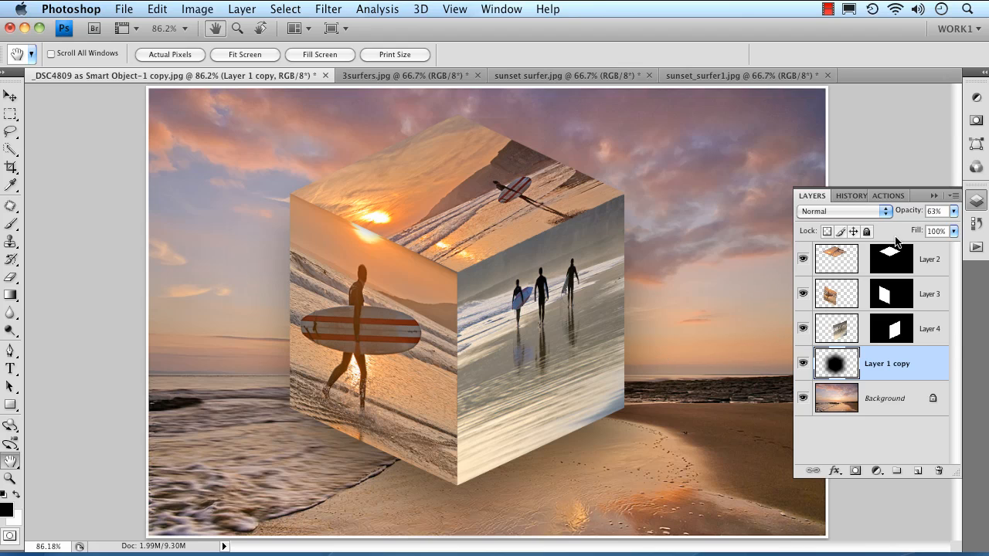
pyautogui.click(934, 197)
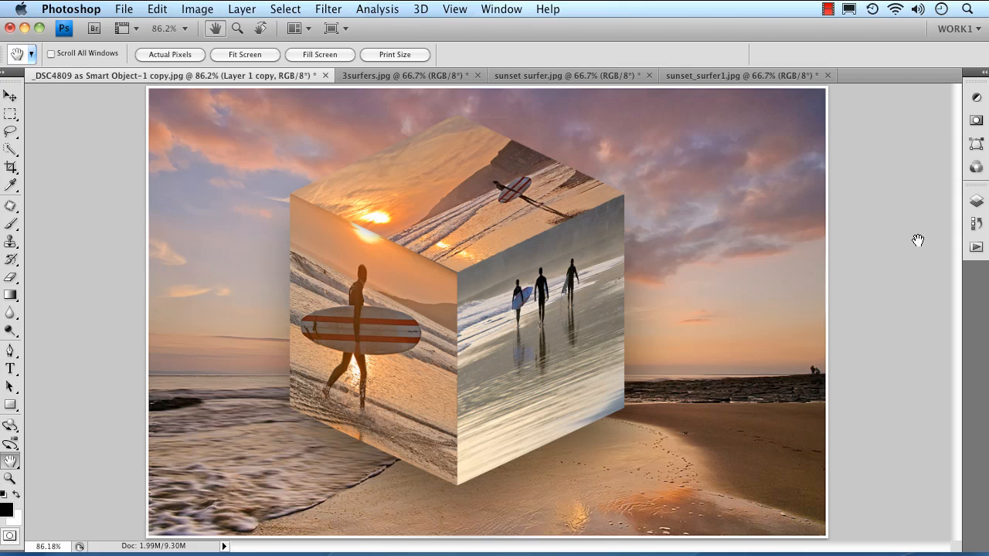
pyautogui.rightClick(880, 261)
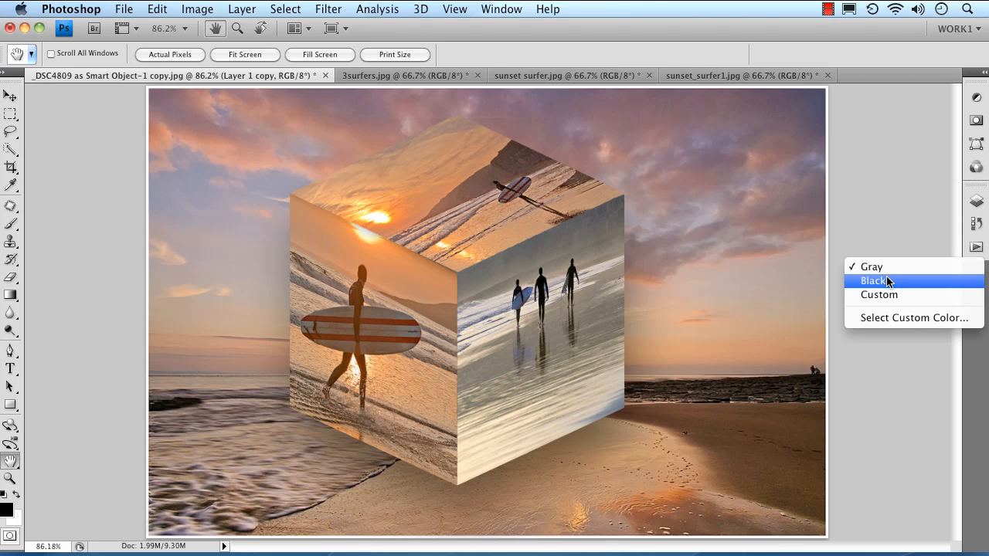
pyautogui.click(885, 283)
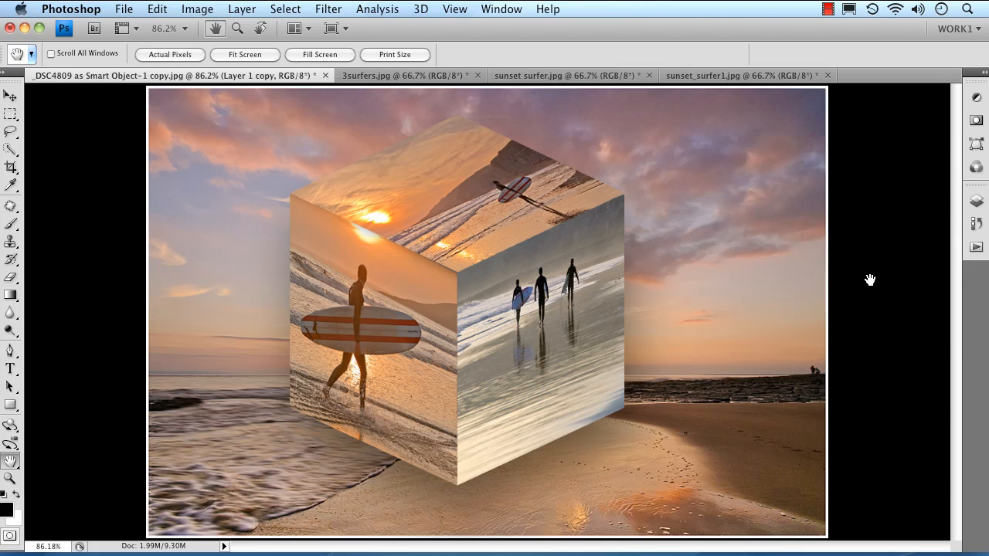
pyautogui.press('Tab')
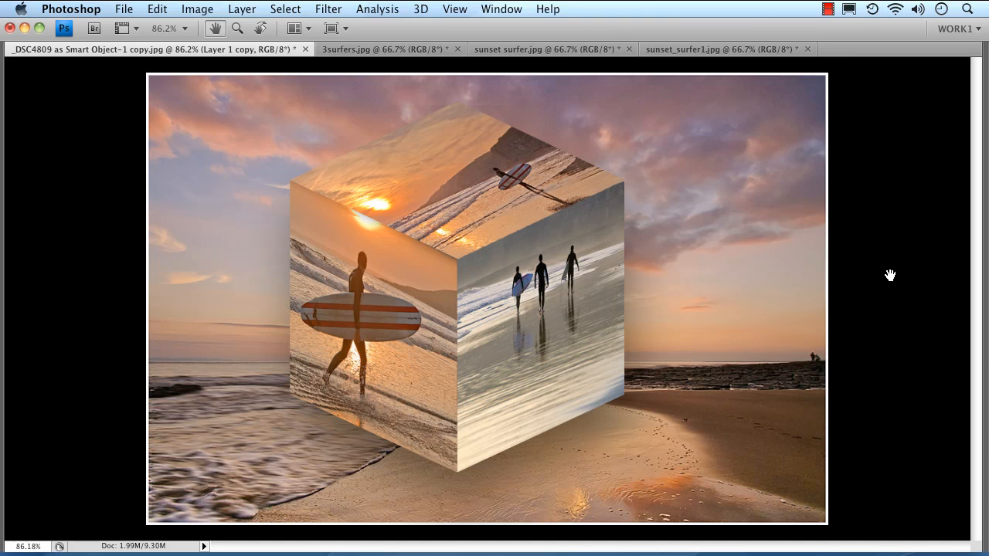